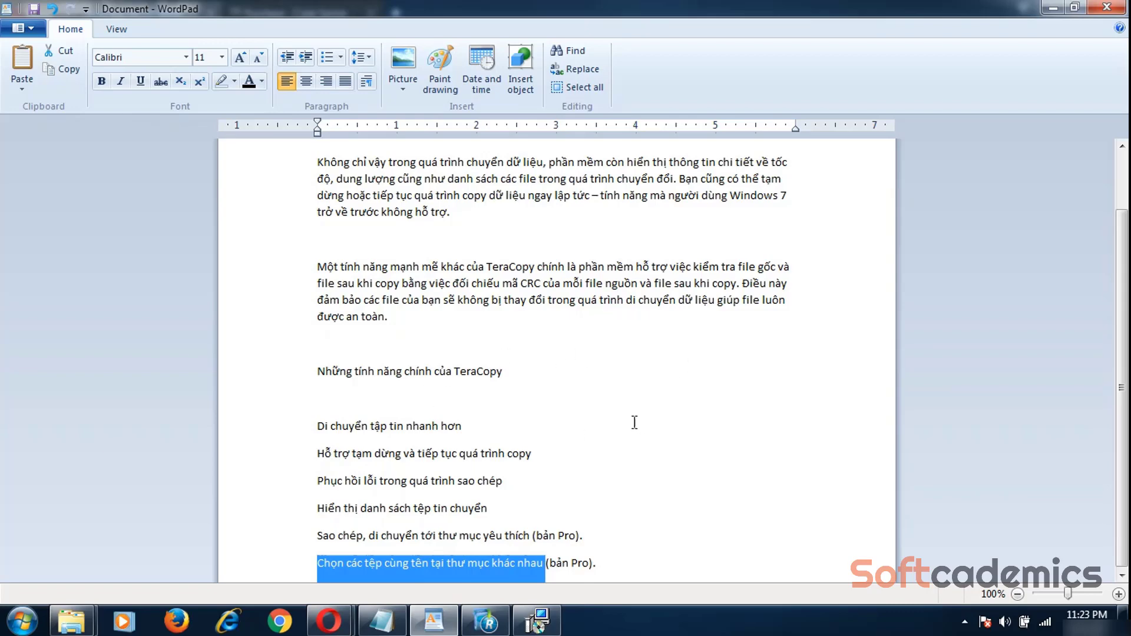
# Switch to the TeraCopy website in Opera and review the price, volume discounts and license terms on the purchase page
pyautogui.moveTo(328, 620)
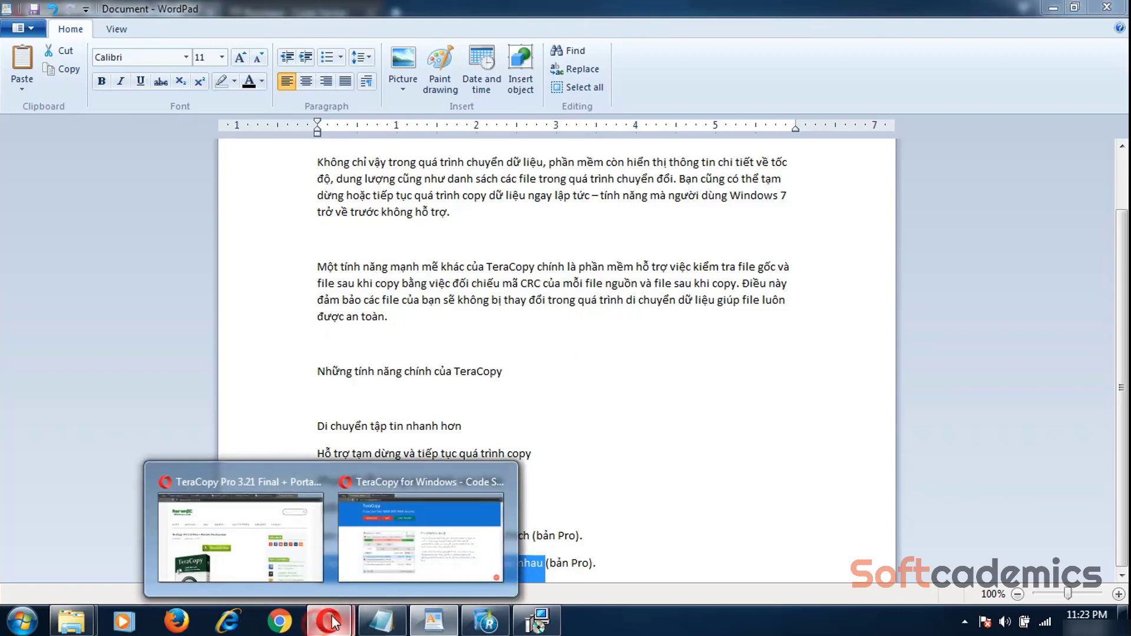
pyautogui.click(422, 534)
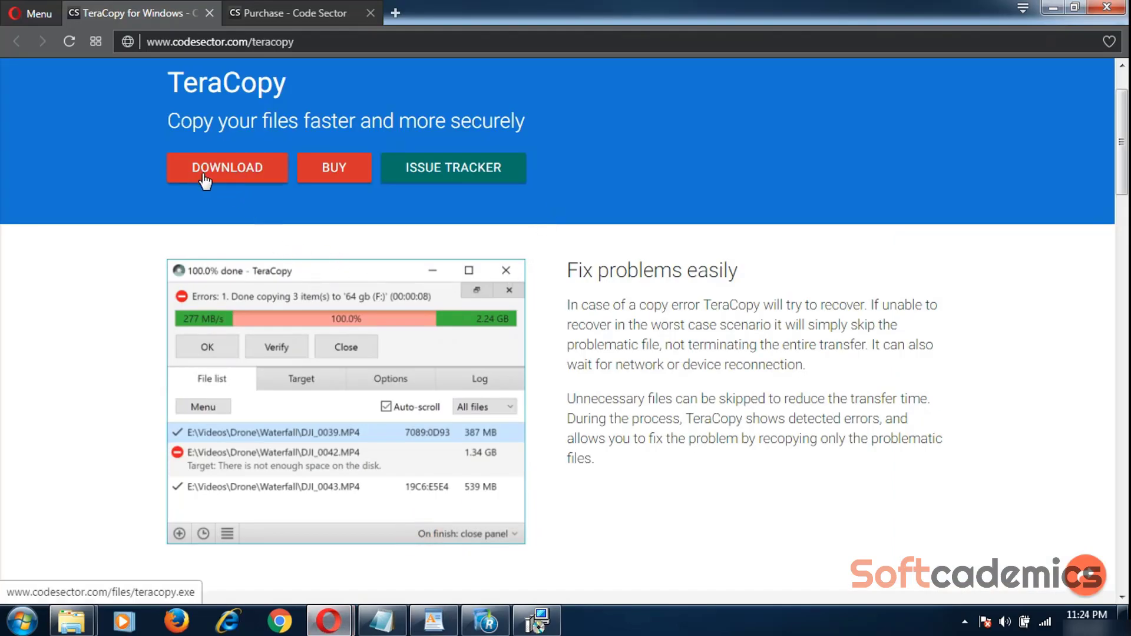
pyautogui.click(255, 167)
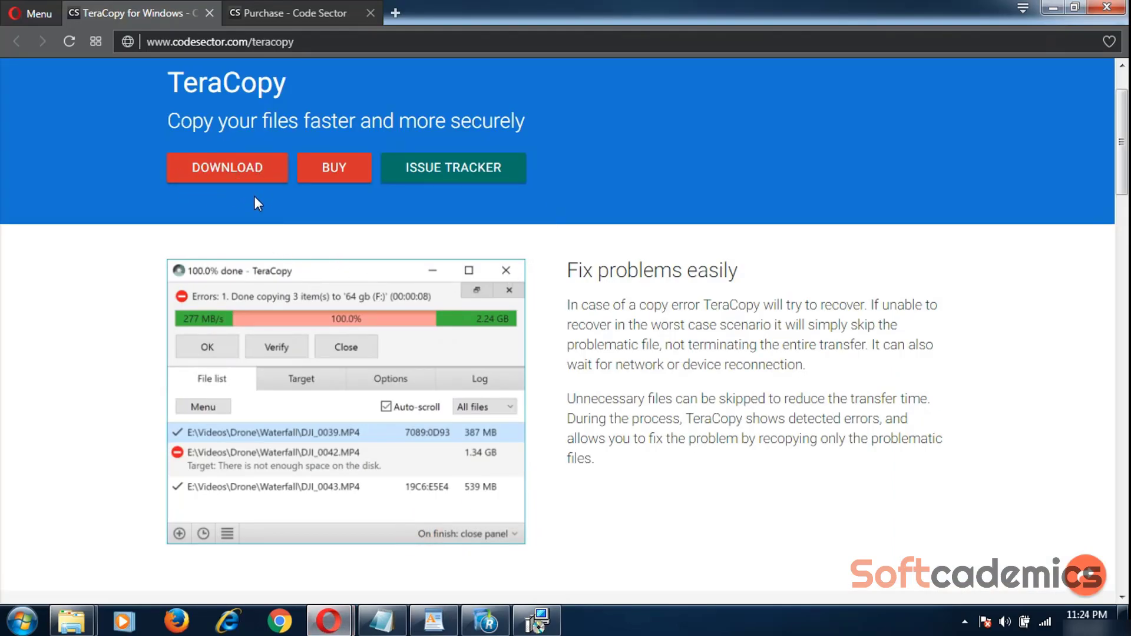
pyautogui.click(330, 180)
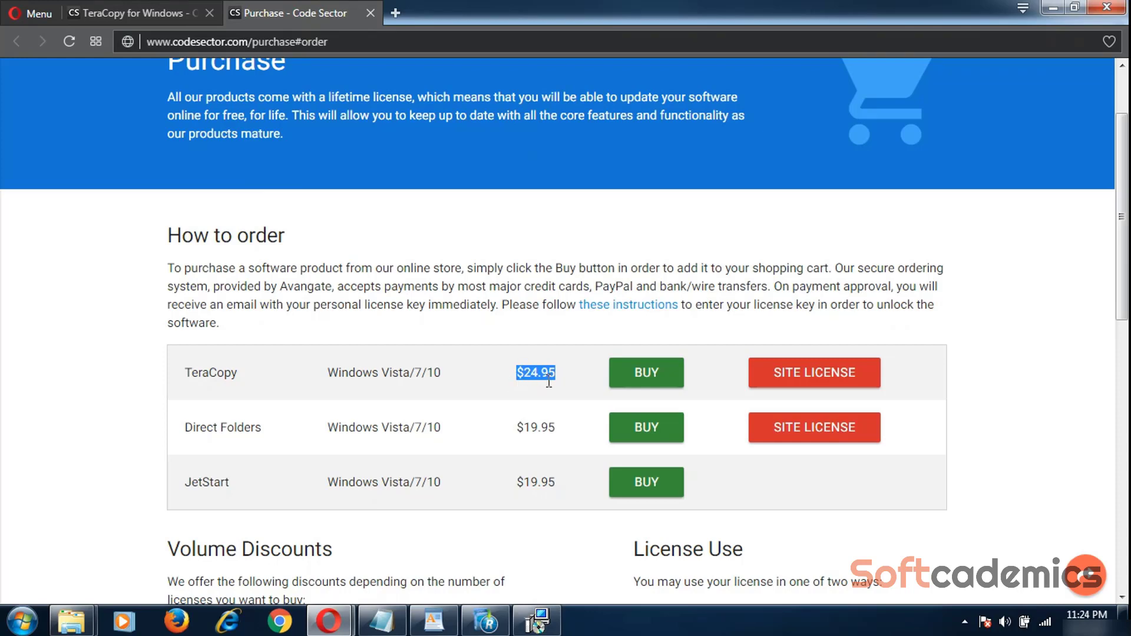
pyautogui.scroll(-2, 549, 383)
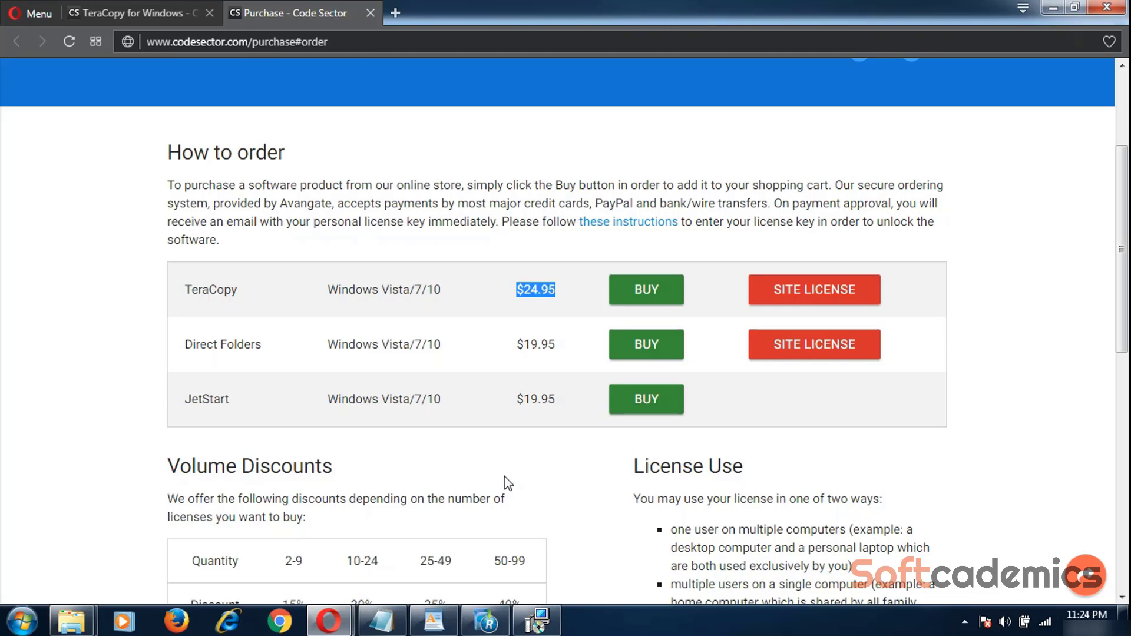
pyautogui.scroll(-3, 507, 483)
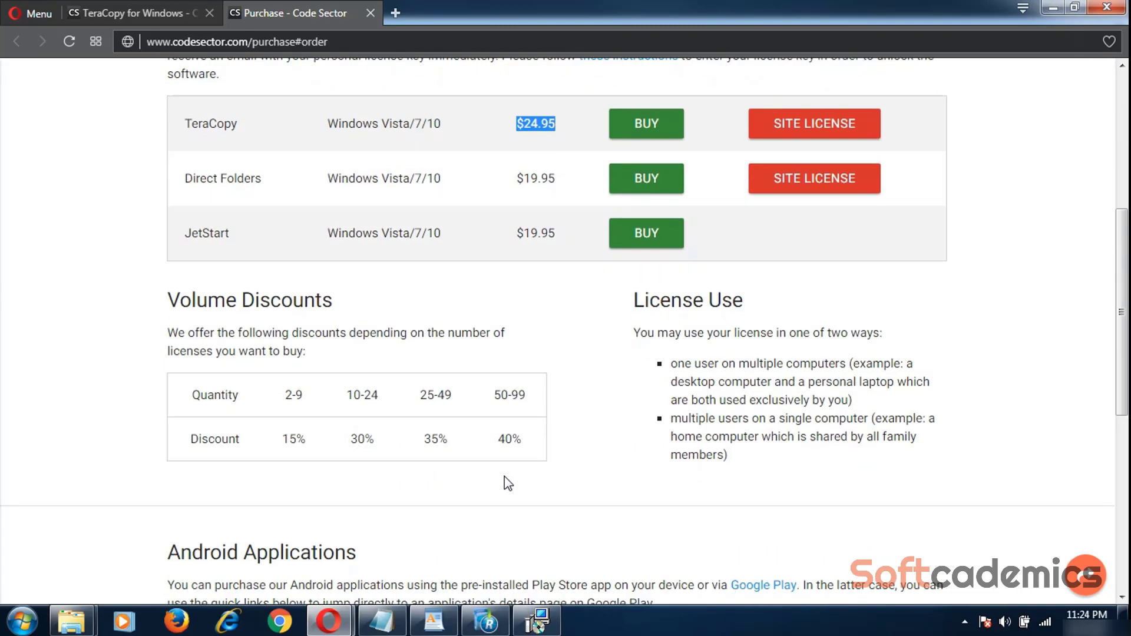
# Switch to Revo Uninstaller Pro, completely uninstall TeraCopy 2.3 beta 2 without restarting Windows, and scan for its leftovers
pyautogui.click(536, 621)
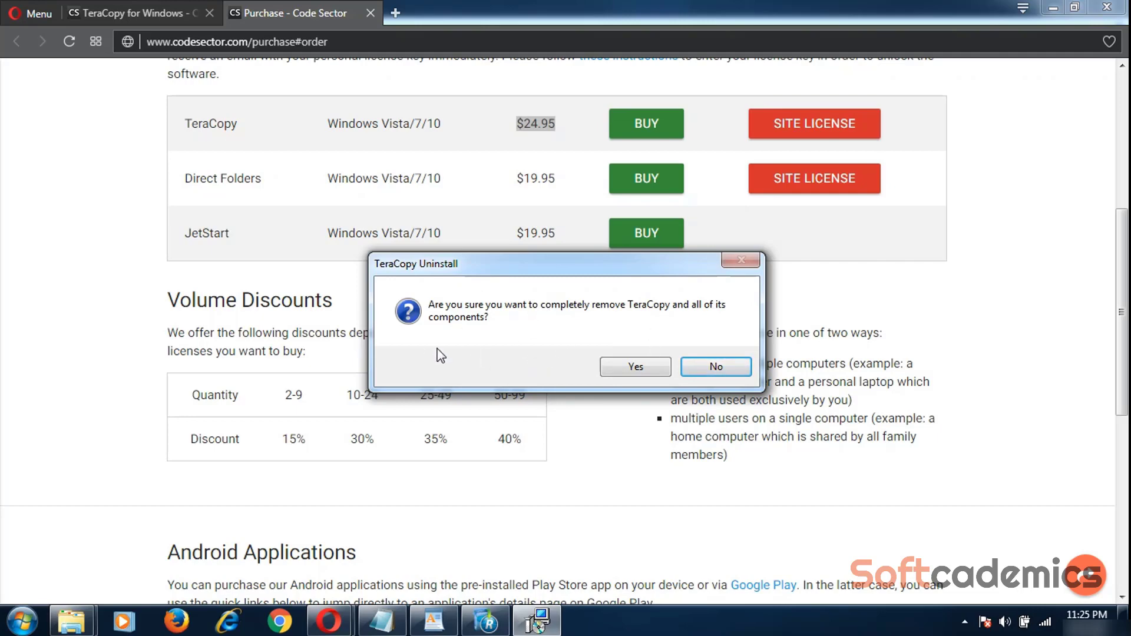
pyautogui.click(486, 621)
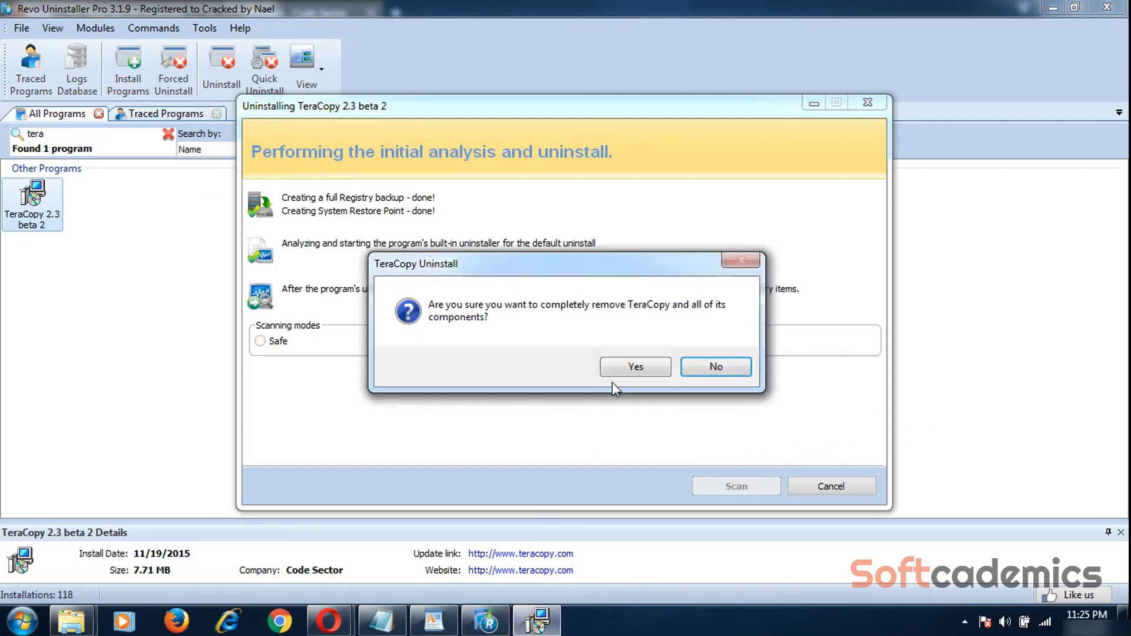
pyautogui.click(617, 367)
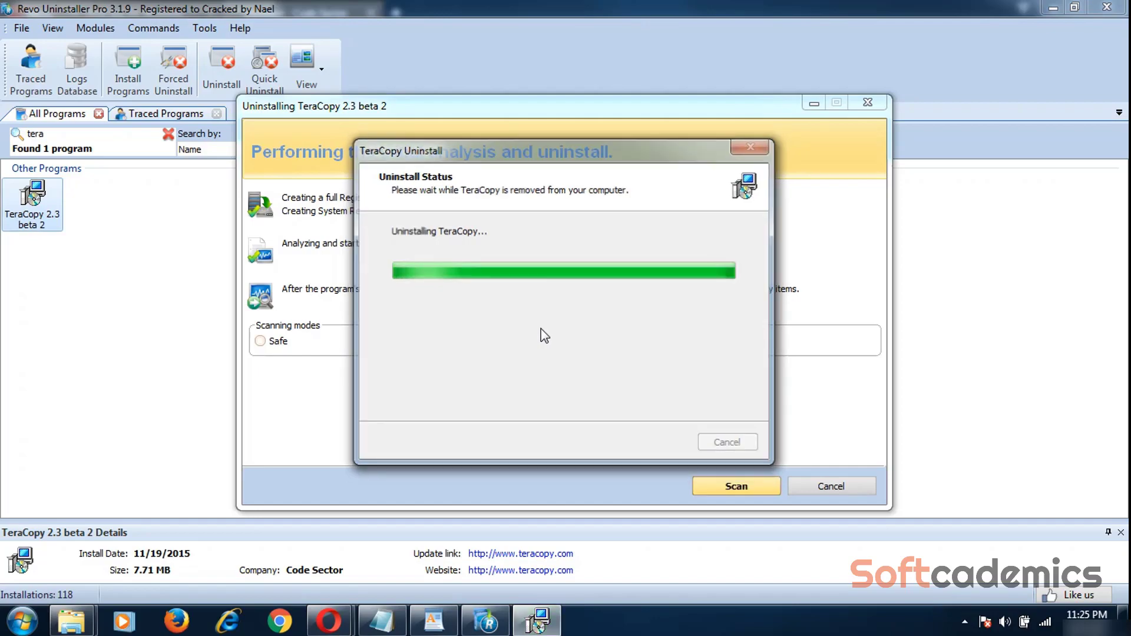
pyautogui.click(652, 382)
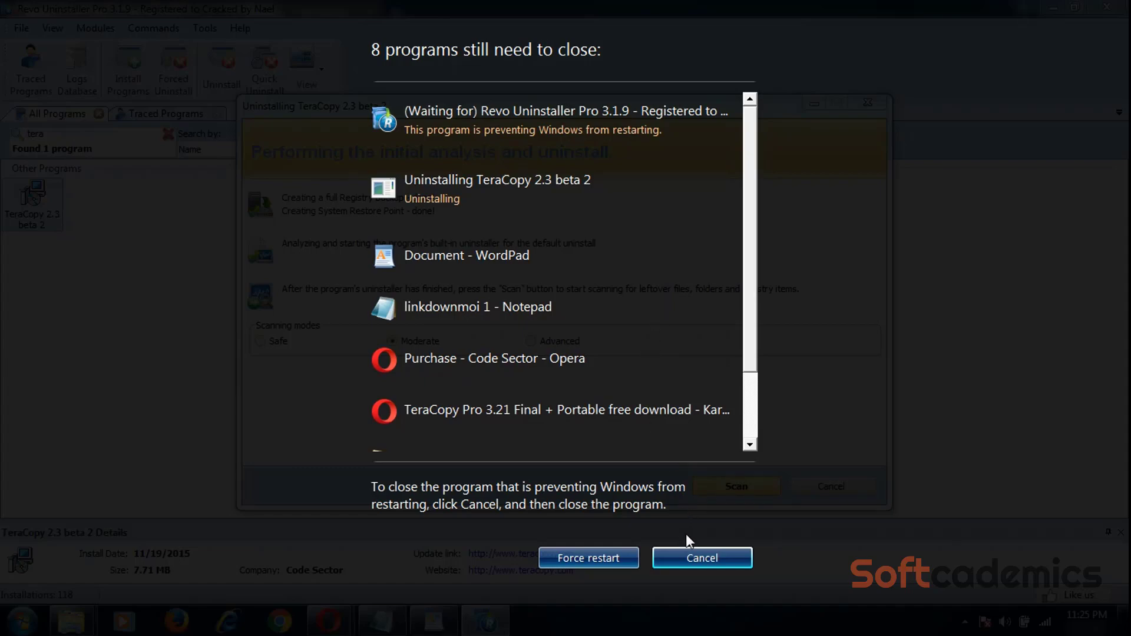
pyautogui.click(695, 561)
pyautogui.click(740, 478)
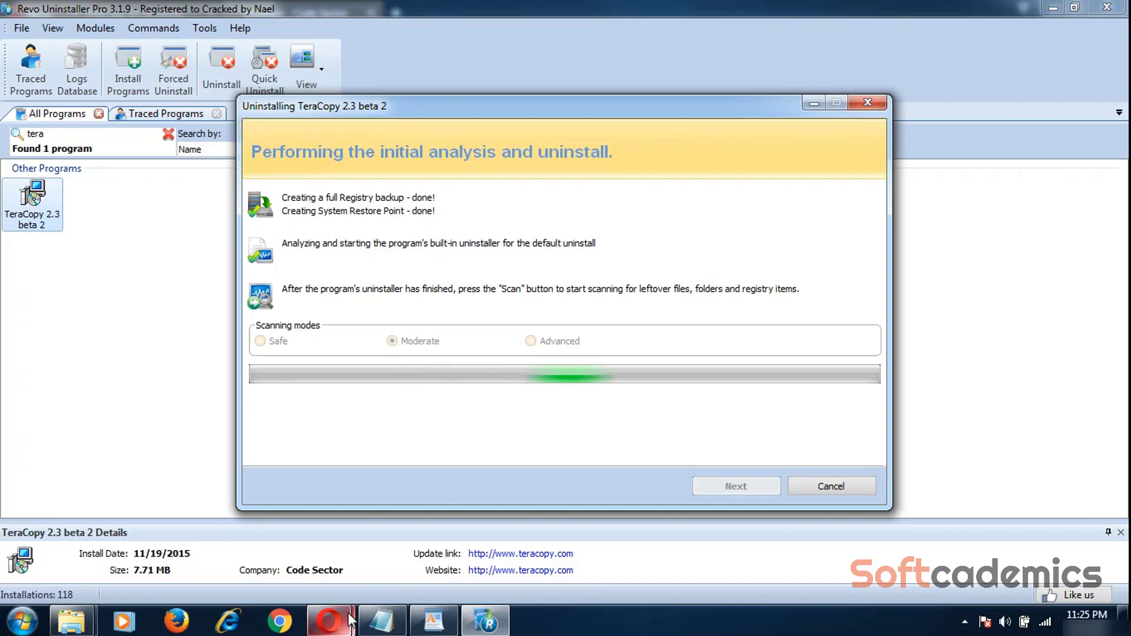
pyautogui.moveTo(330, 620)
pyautogui.click(449, 569)
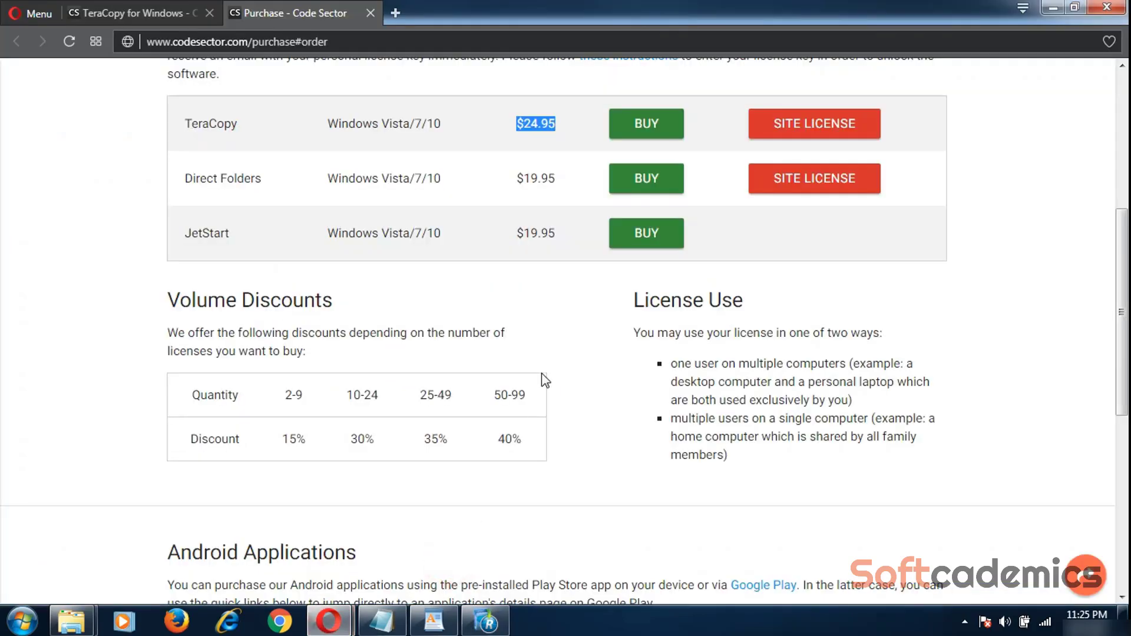
pyautogui.scroll(6, 543, 389)
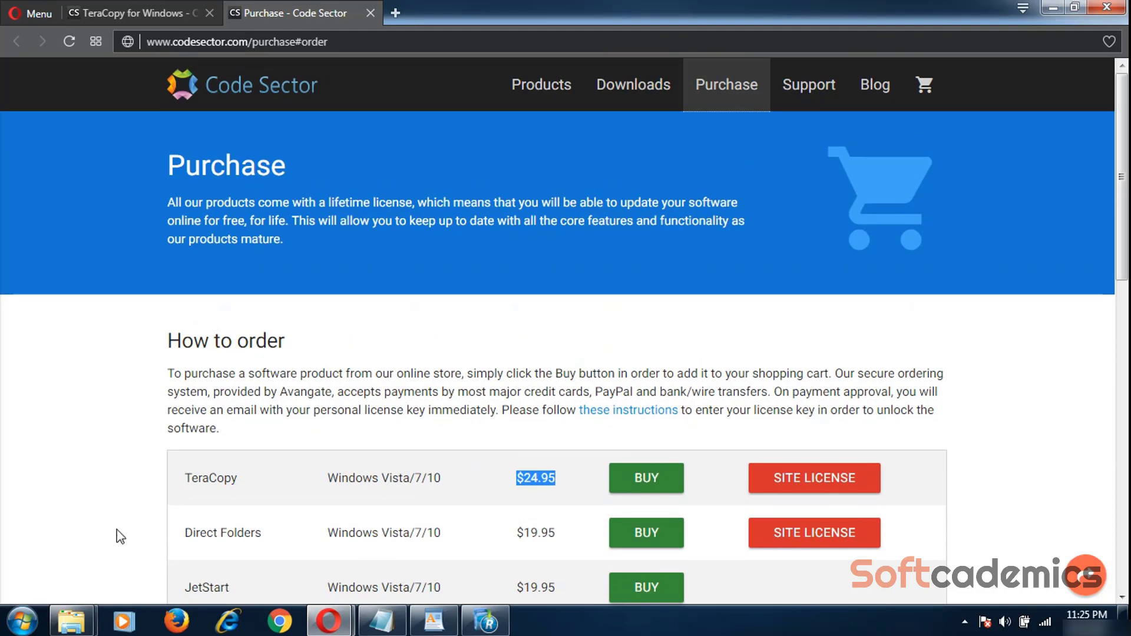
# Return to Revo Uninstaller and delete the leftover Code Sector registry keys under HKEY_CURRENT_USER and HKEY_LOCAL_MACHINE
pyautogui.click(486, 621)
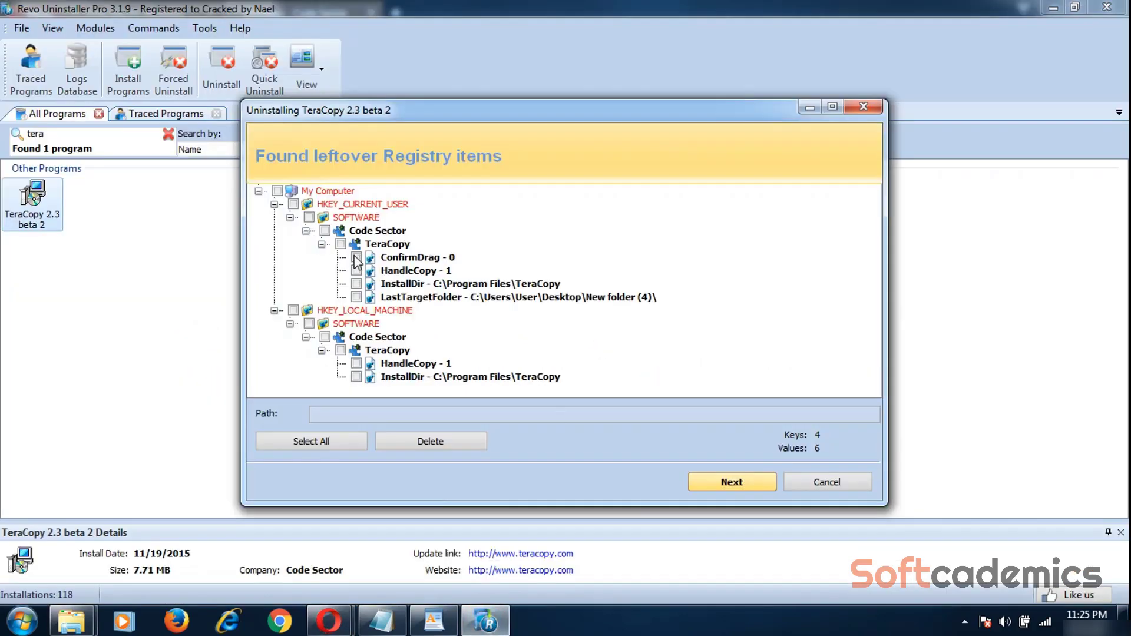
pyautogui.click(326, 231)
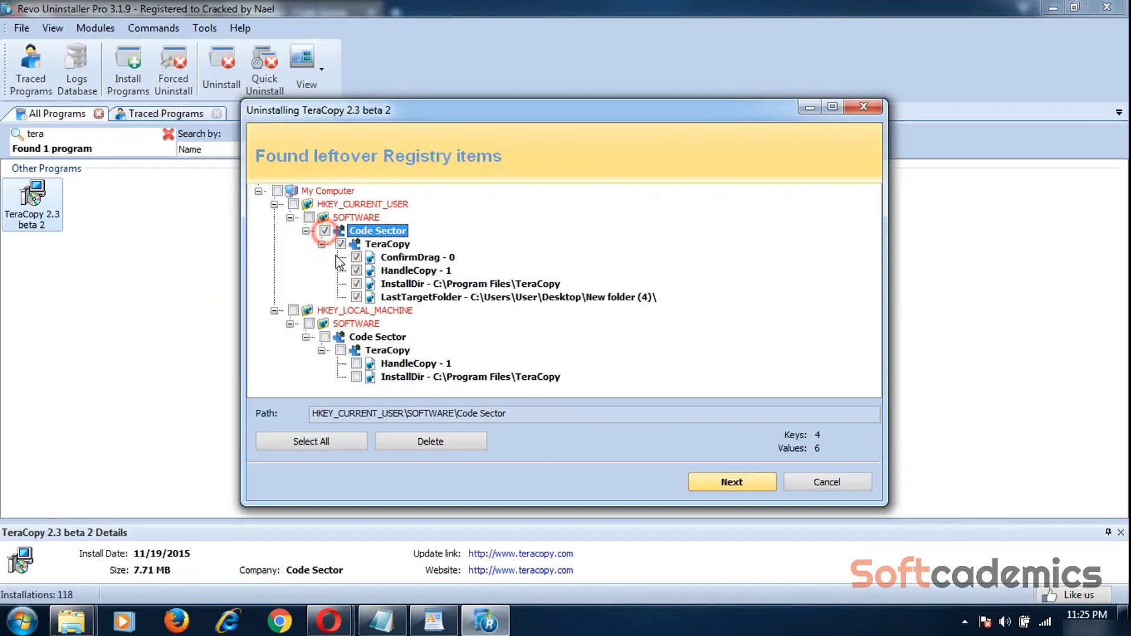
pyautogui.click(325, 337)
pyautogui.click(436, 442)
pyautogui.click(596, 348)
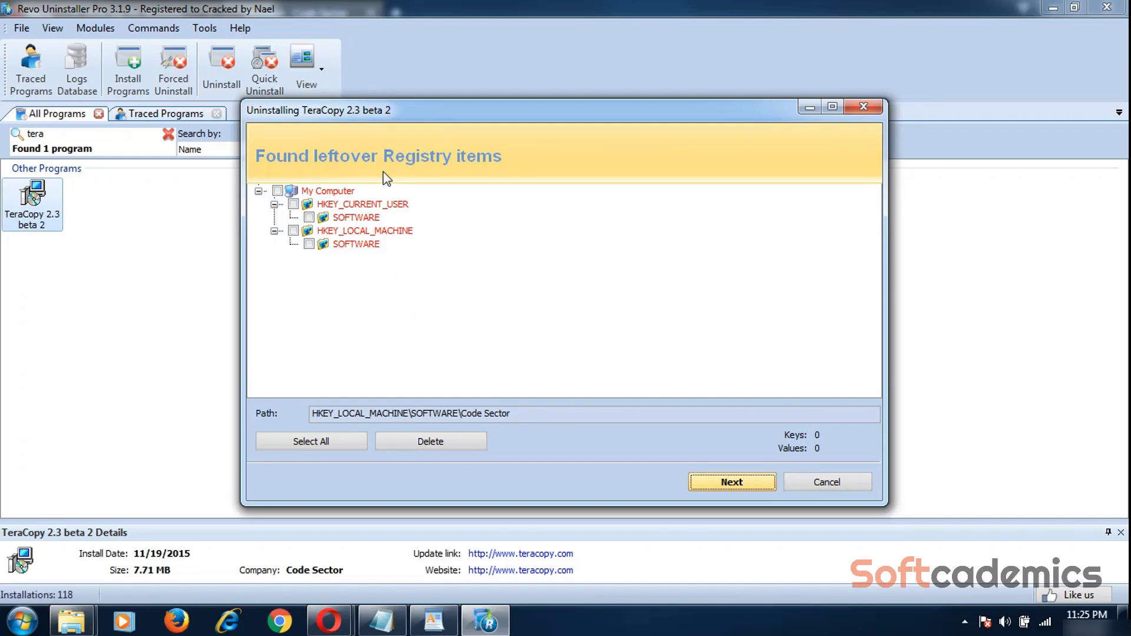
# Delete the leftover TeraCopy folders in Program Files and AppData\Roaming with all their files, and close the uninstall wizard
pyautogui.click(702, 486)
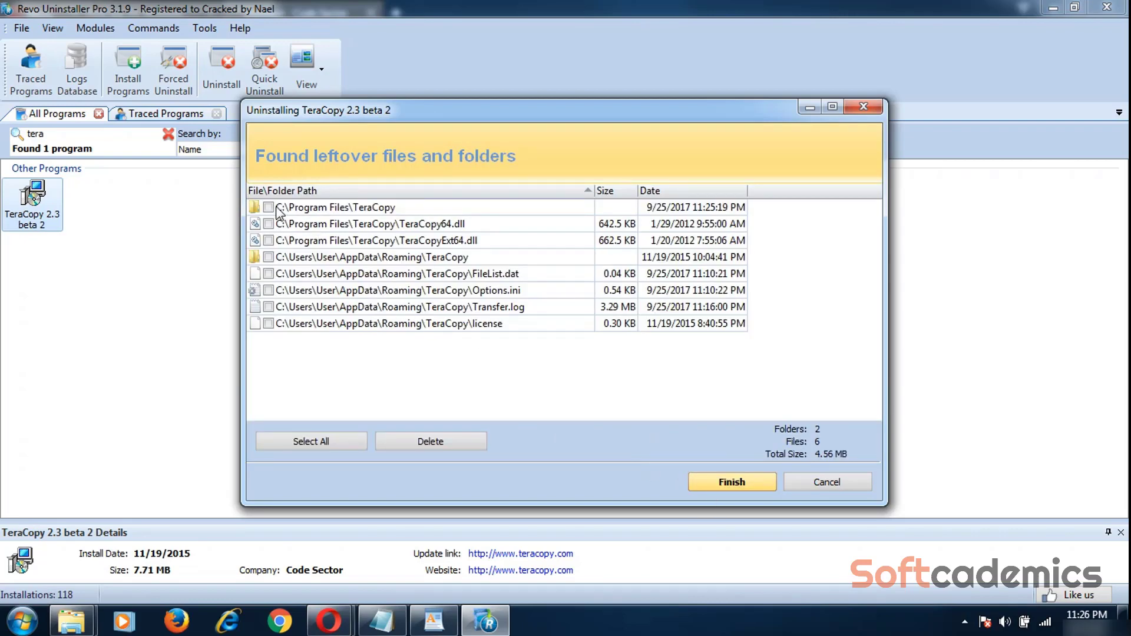
pyautogui.click(268, 207)
pyautogui.click(269, 257)
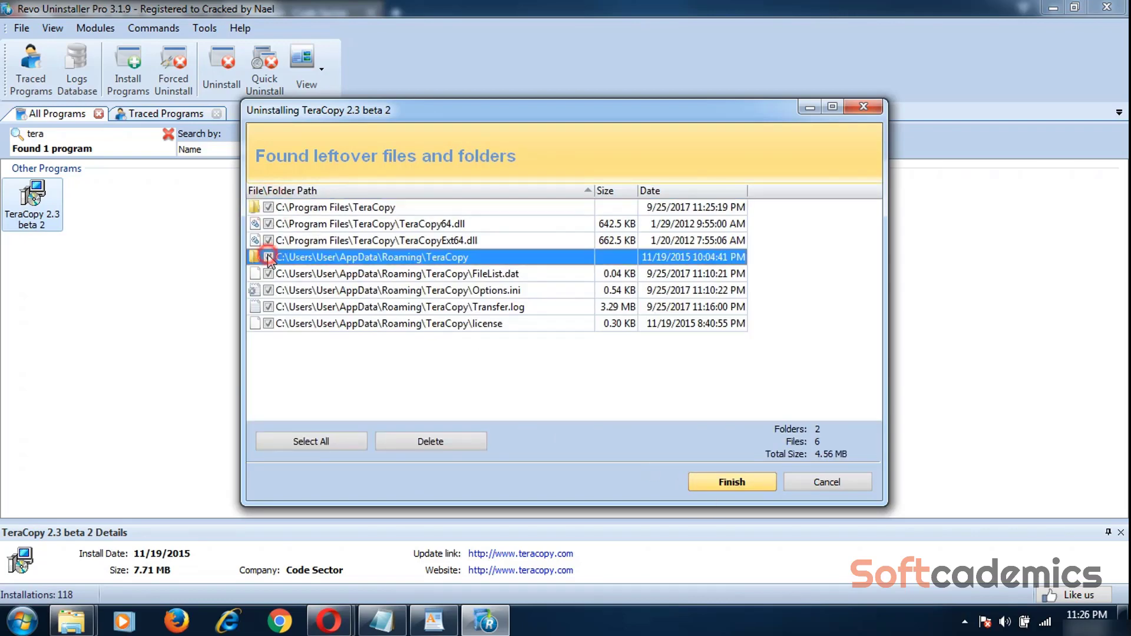
pyautogui.click(457, 445)
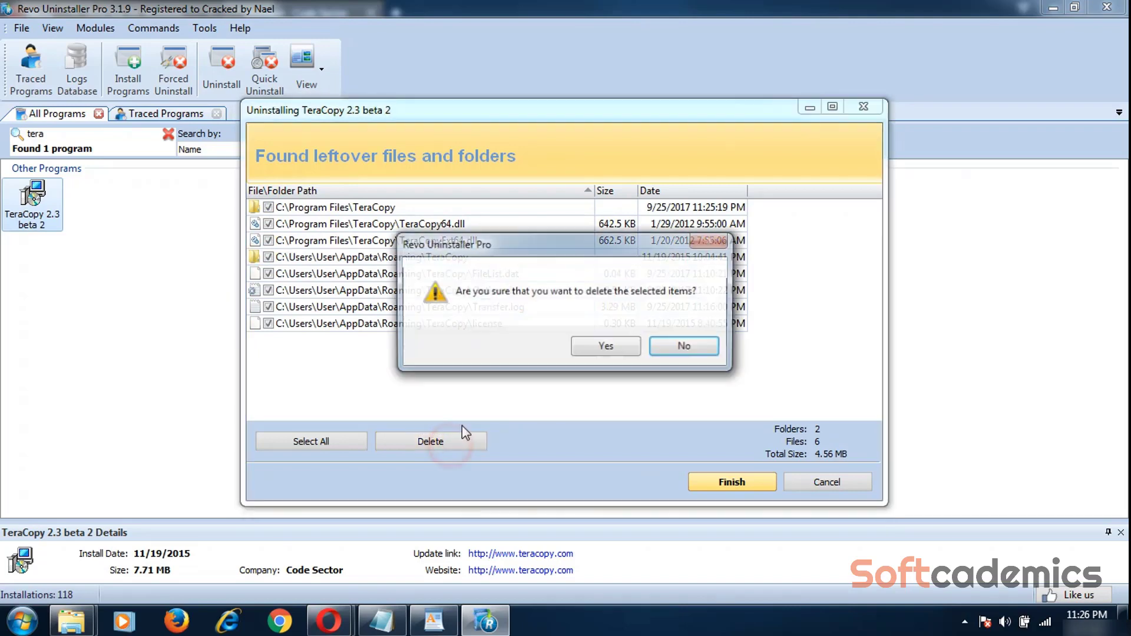
pyautogui.click(605, 349)
pyautogui.click(709, 348)
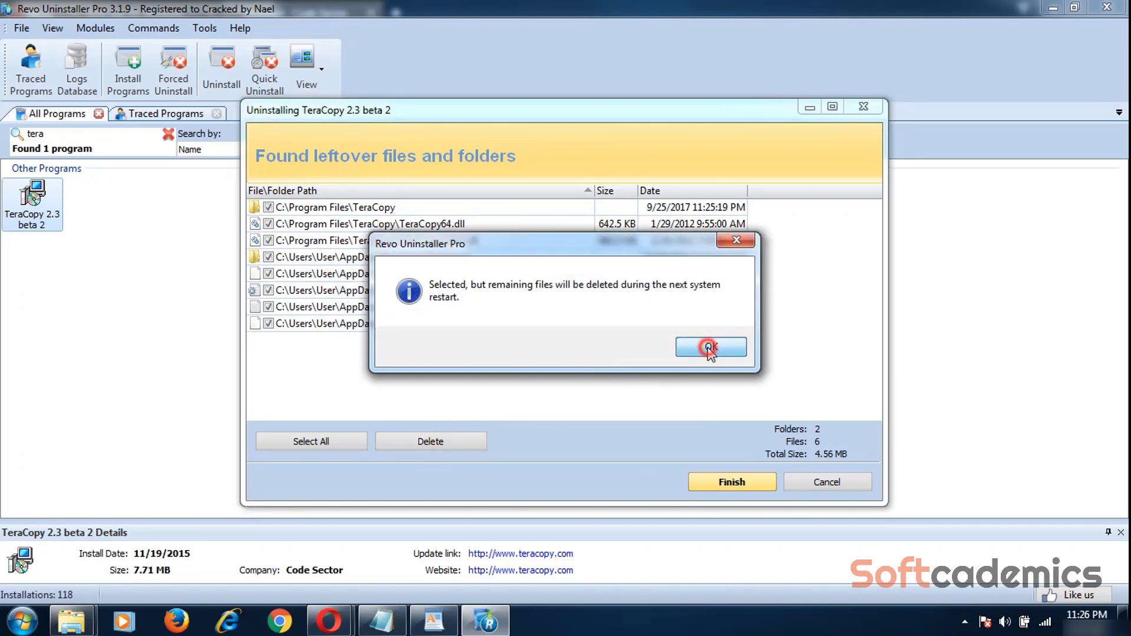
pyautogui.click(864, 107)
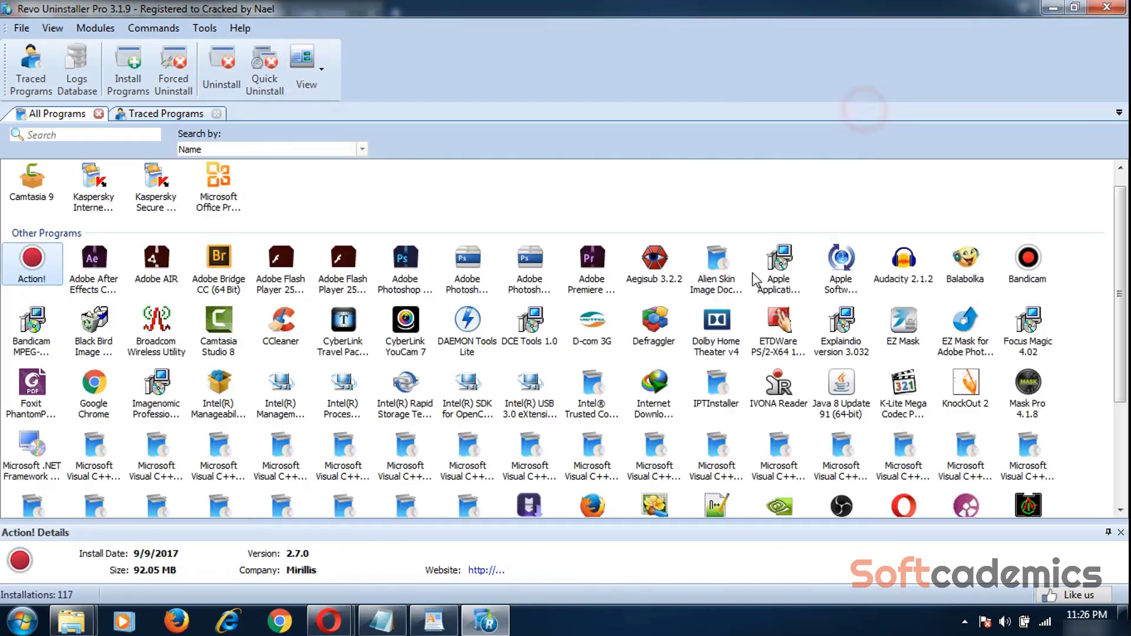
# Close Revo Uninstaller and minimize the Opera and WordPad windows to reach the desktop
pyautogui.click(1107, 7)
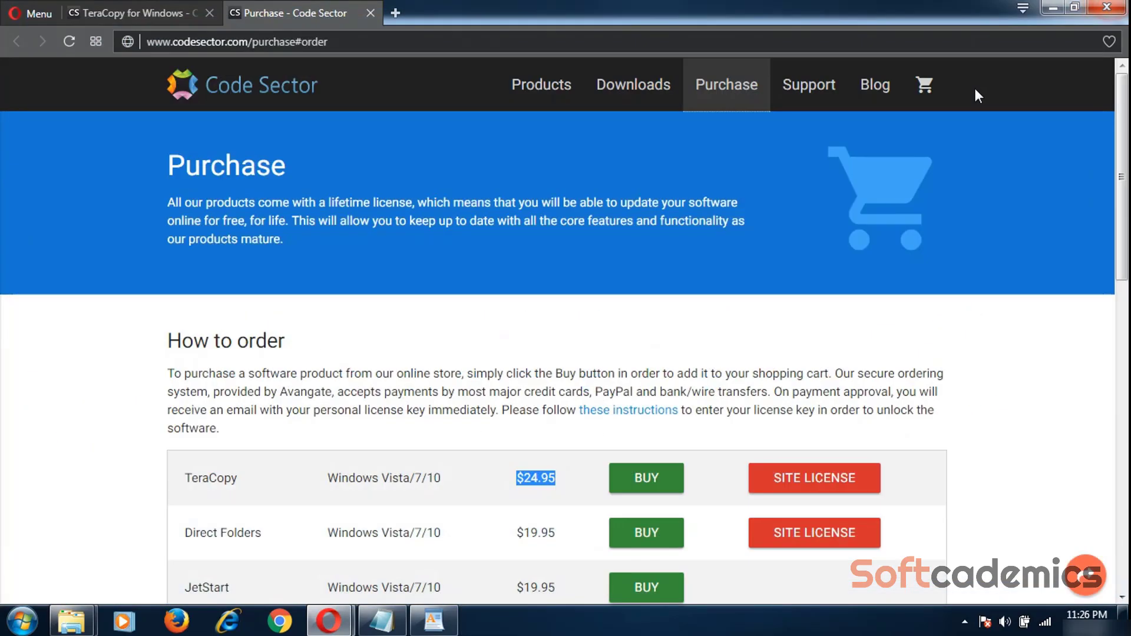
pyautogui.click(1050, 7)
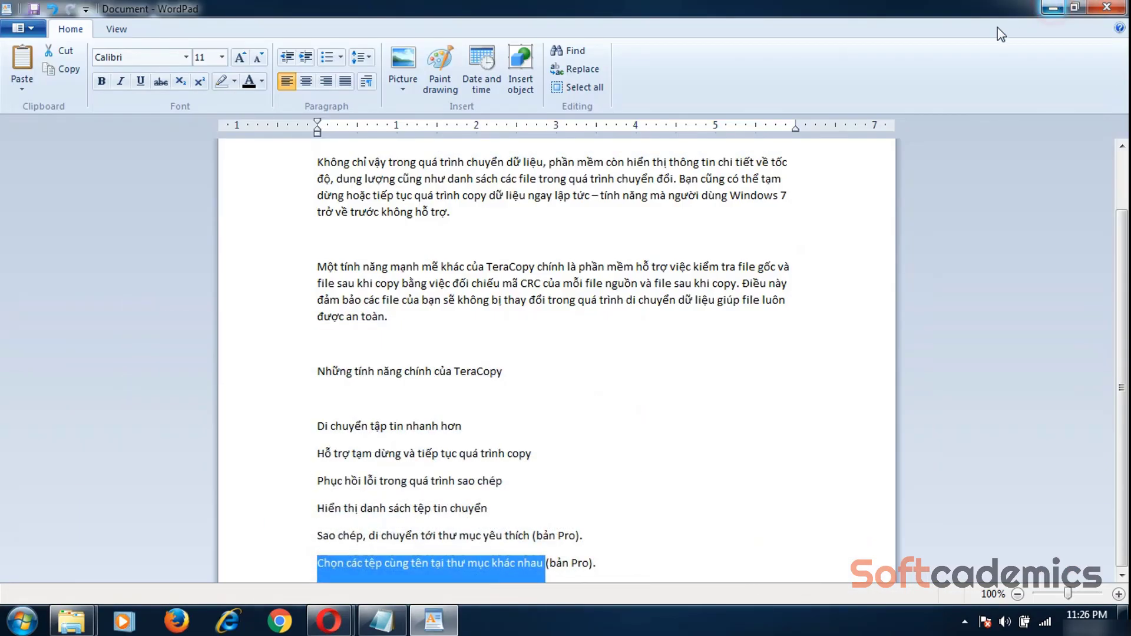
pyautogui.click(1050, 8)
pyautogui.rightClick(745, 165)
pyautogui.click(772, 213)
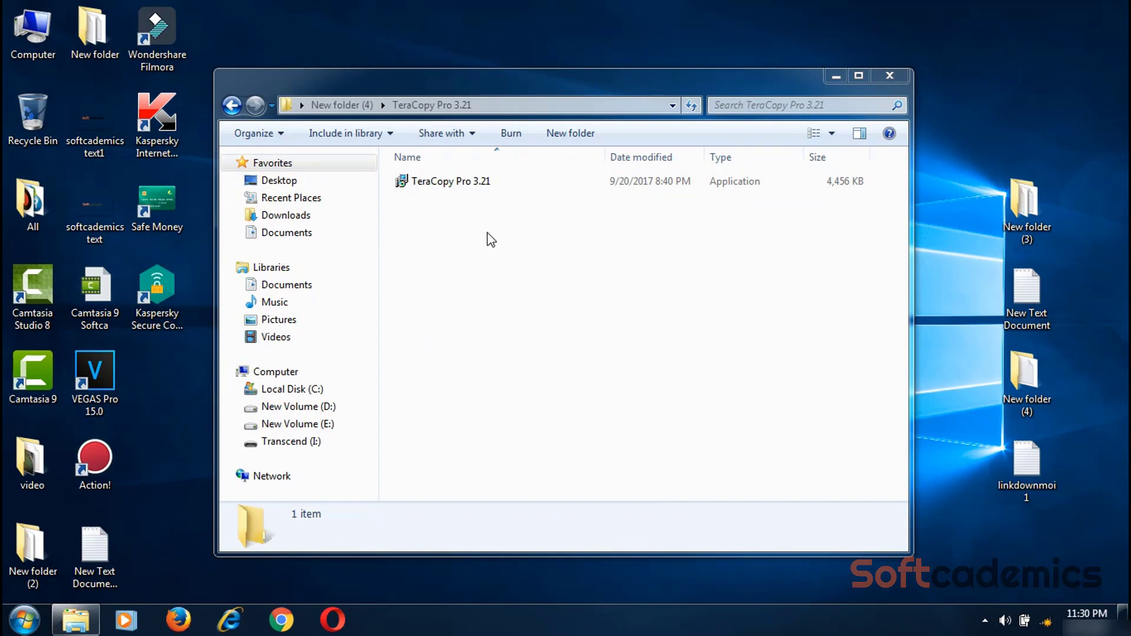
# Run the TeraCopy Pro 3.21 installer from the TeraCopy Pro 3.21 folder and accept its license agreement
pyautogui.doubleClick(479, 182)
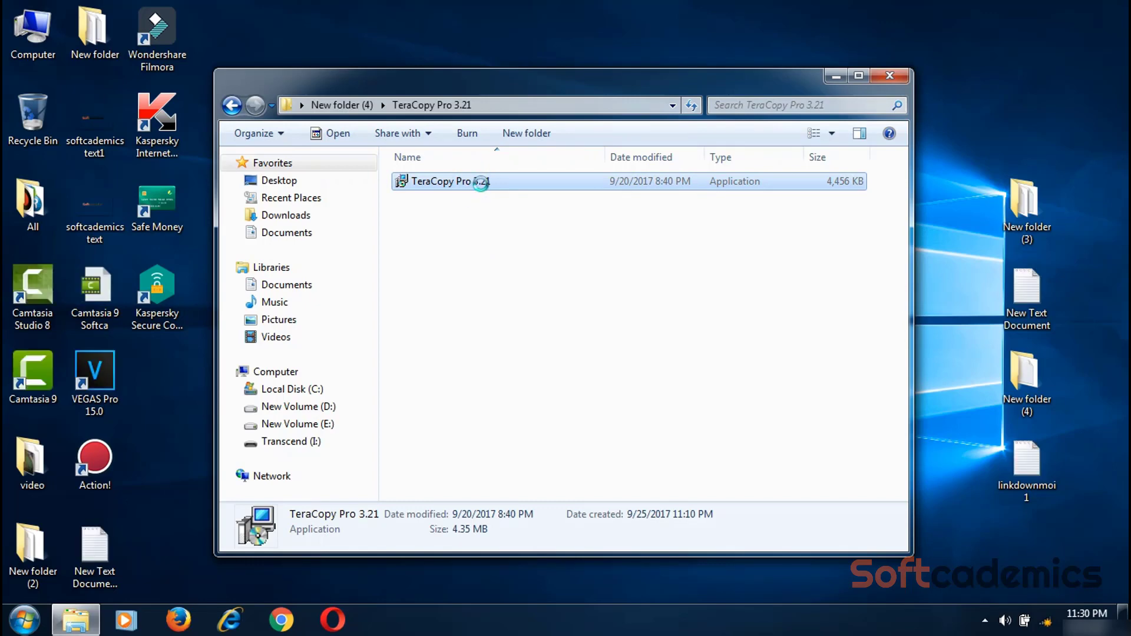
pyautogui.rightClick(482, 187)
pyautogui.click(527, 130)
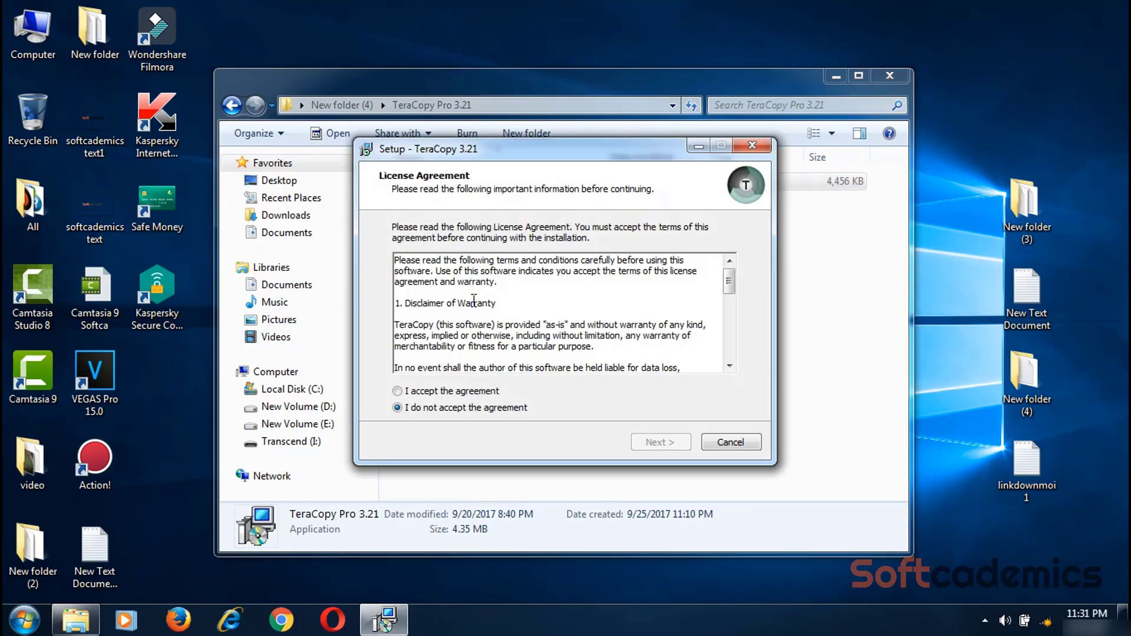
pyautogui.click(460, 390)
pyautogui.click(653, 443)
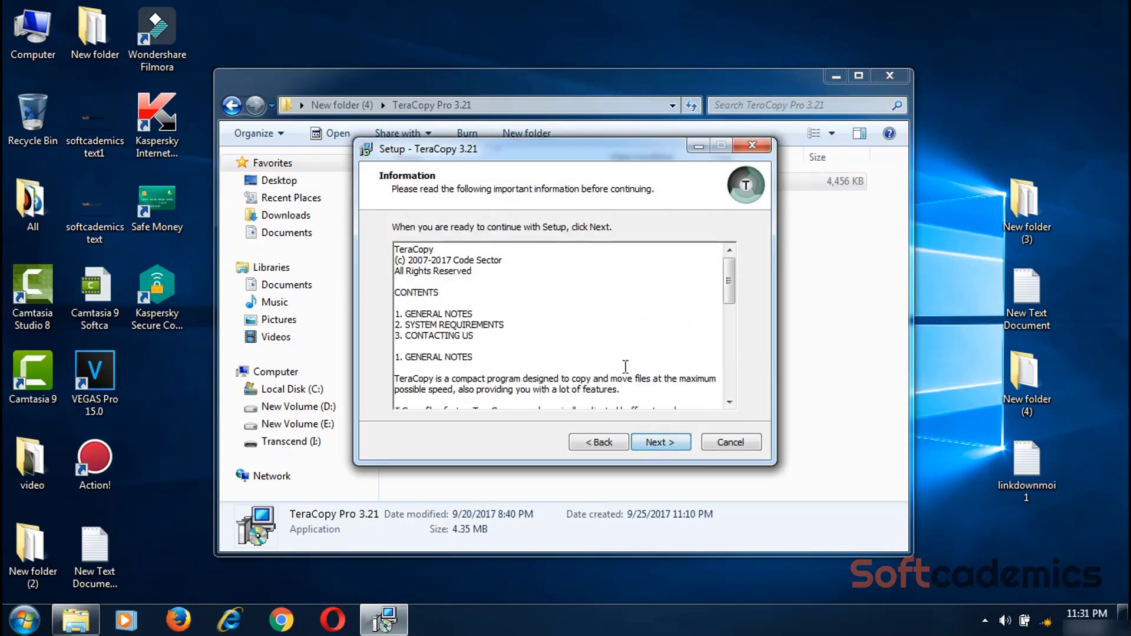
# Install TeraCopy in C:\Program Files\TeraCopy as the normal version with checksum file association, and finish the setup
pyautogui.click(656, 442)
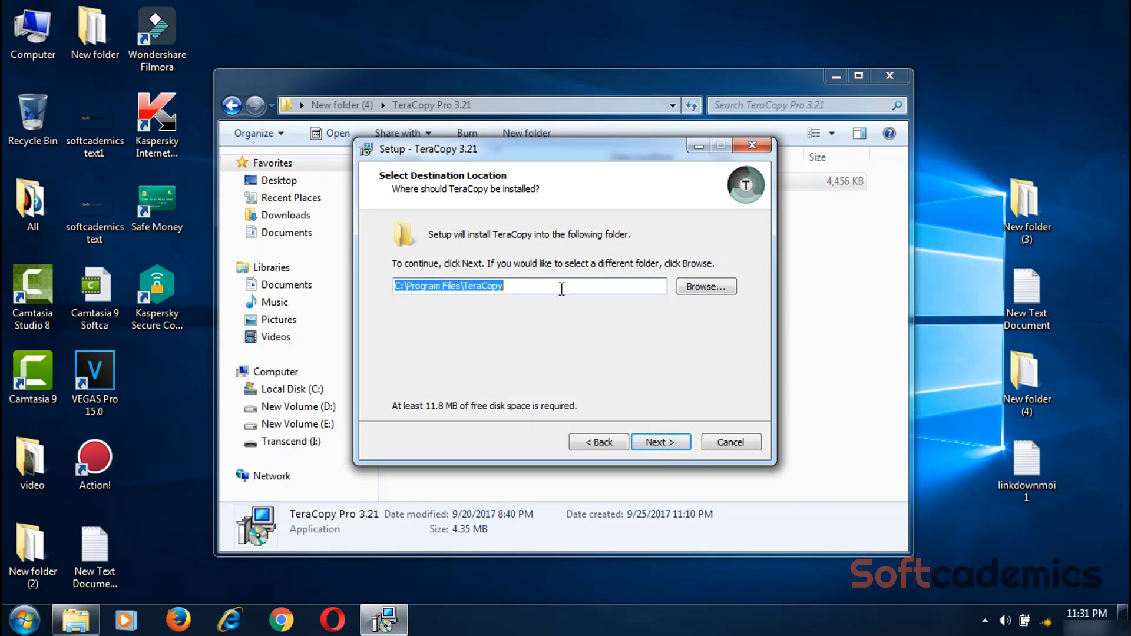
pyautogui.click(653, 448)
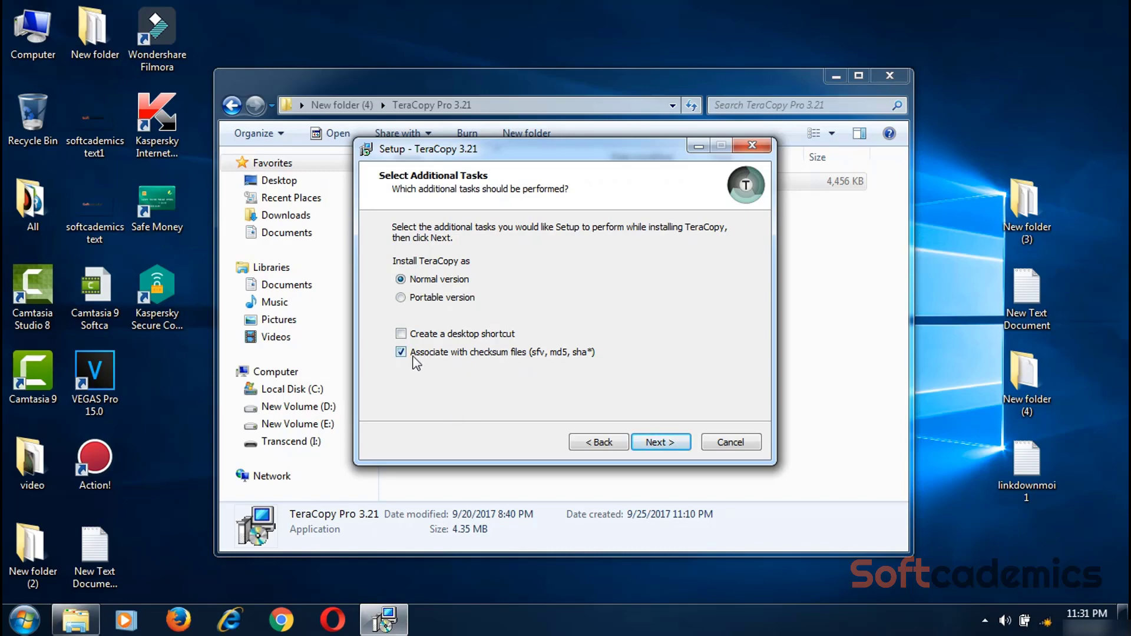
pyautogui.click(652, 441)
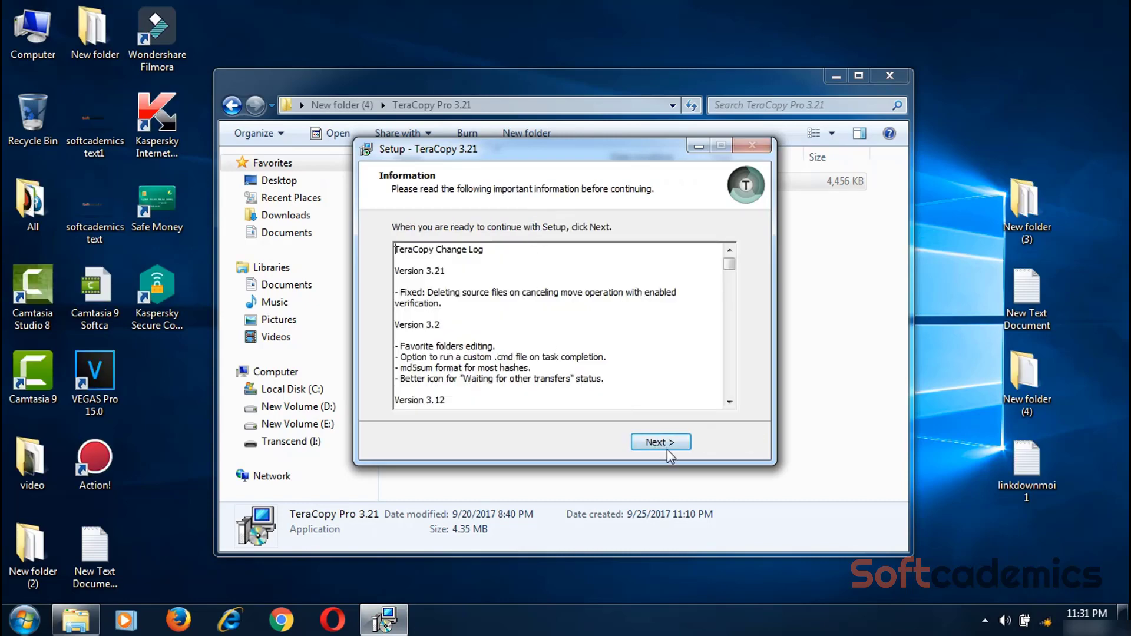
pyautogui.click(667, 450)
pyautogui.click(663, 447)
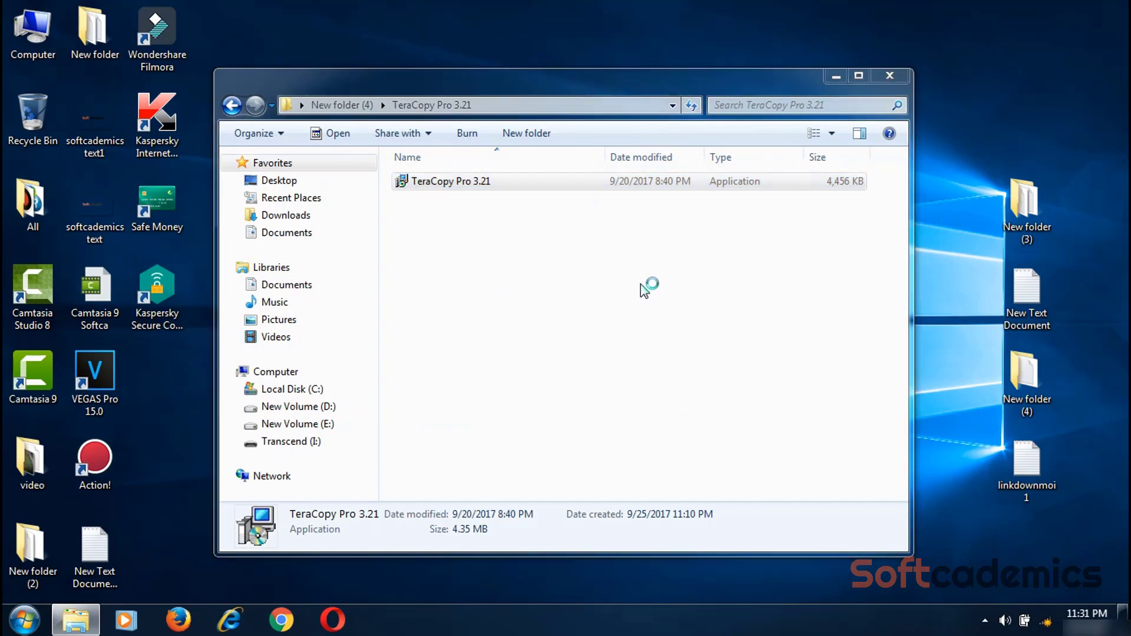
# Look at the license key entry dialog in the TeraCopy 3.21 window and close it without entering a key
pyautogui.moveTo(546, 265); pyautogui.dragTo(742, 224)
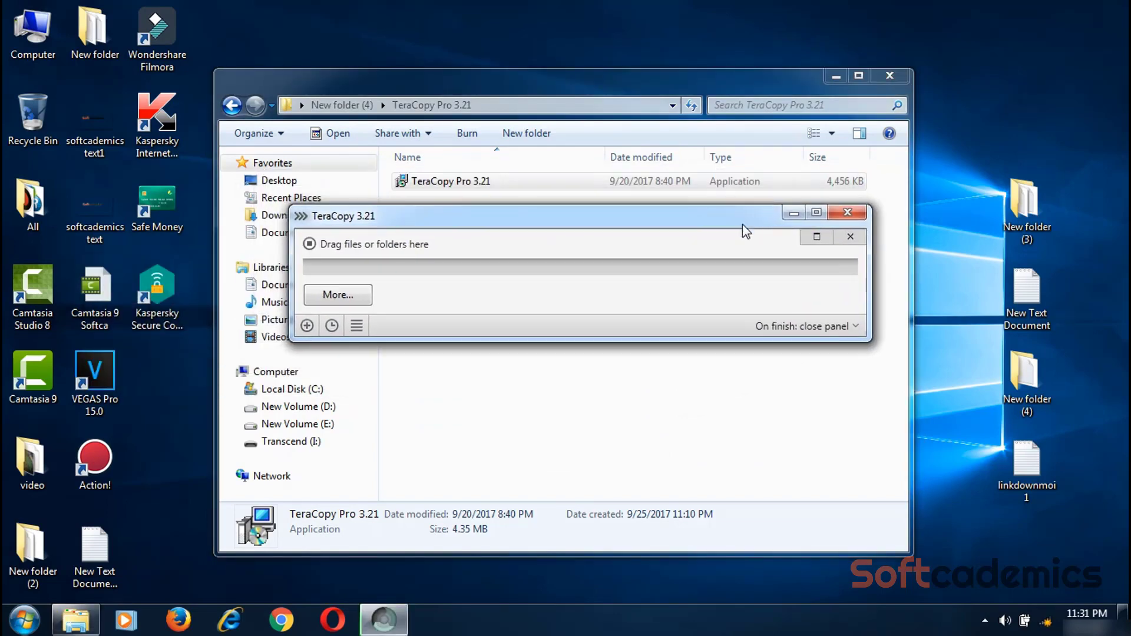
pyautogui.click(362, 296)
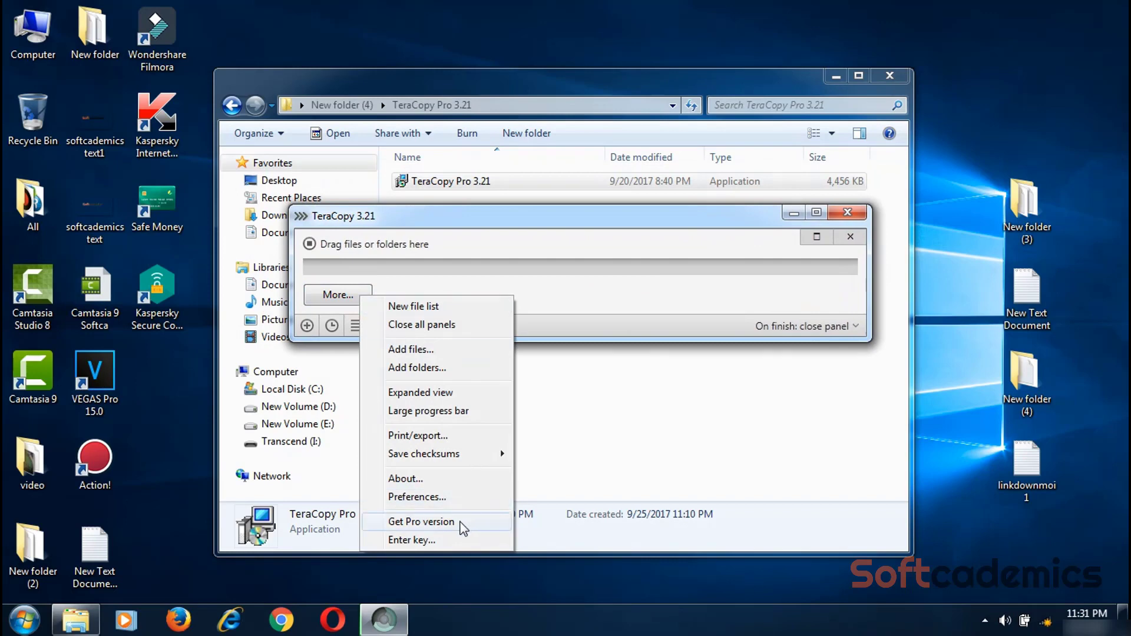
pyautogui.click(411, 541)
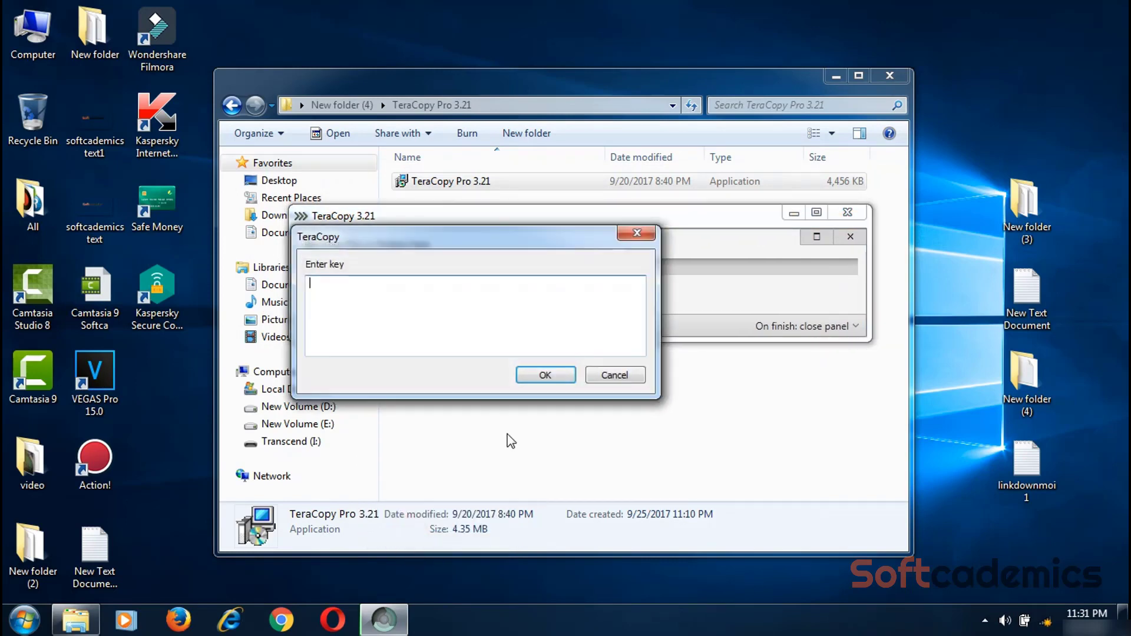
pyautogui.click(614, 377)
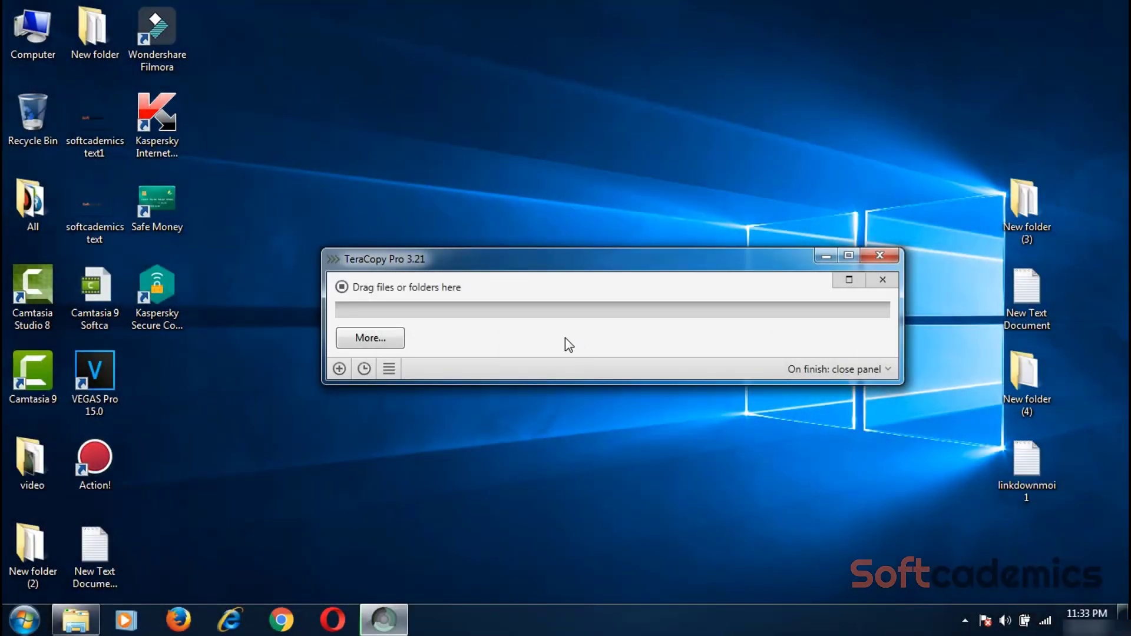
# Look over the TeraCopy Pro 3.21 window's main options and close the program
pyautogui.click(389, 369)
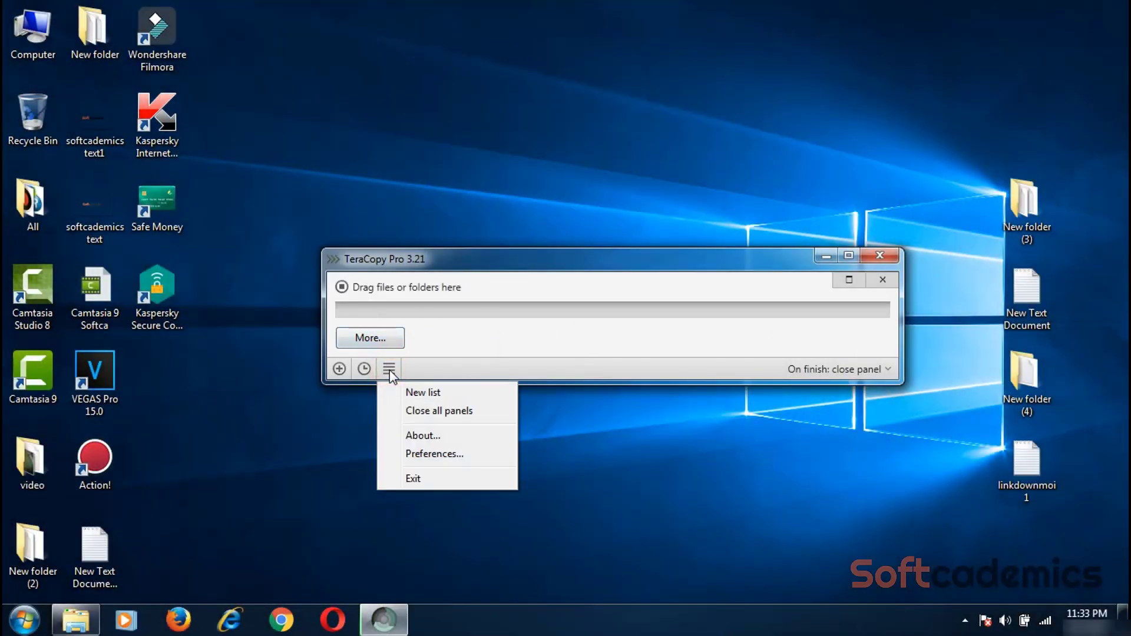
pyautogui.click(306, 430)
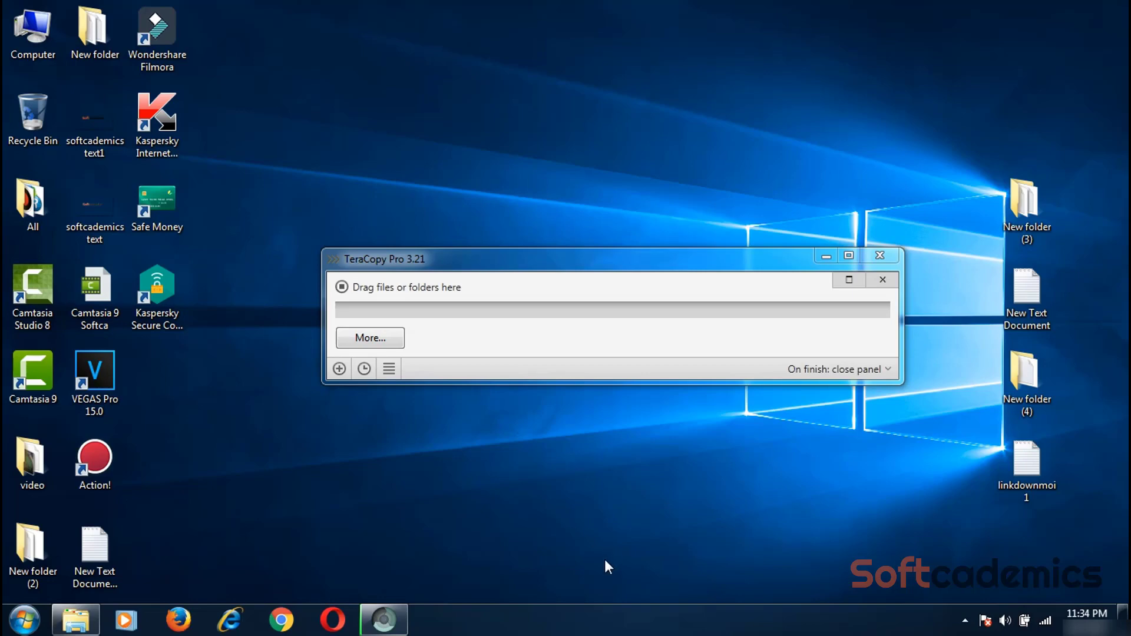
pyautogui.moveTo(589, 260); pyautogui.dragTo(523, 250)
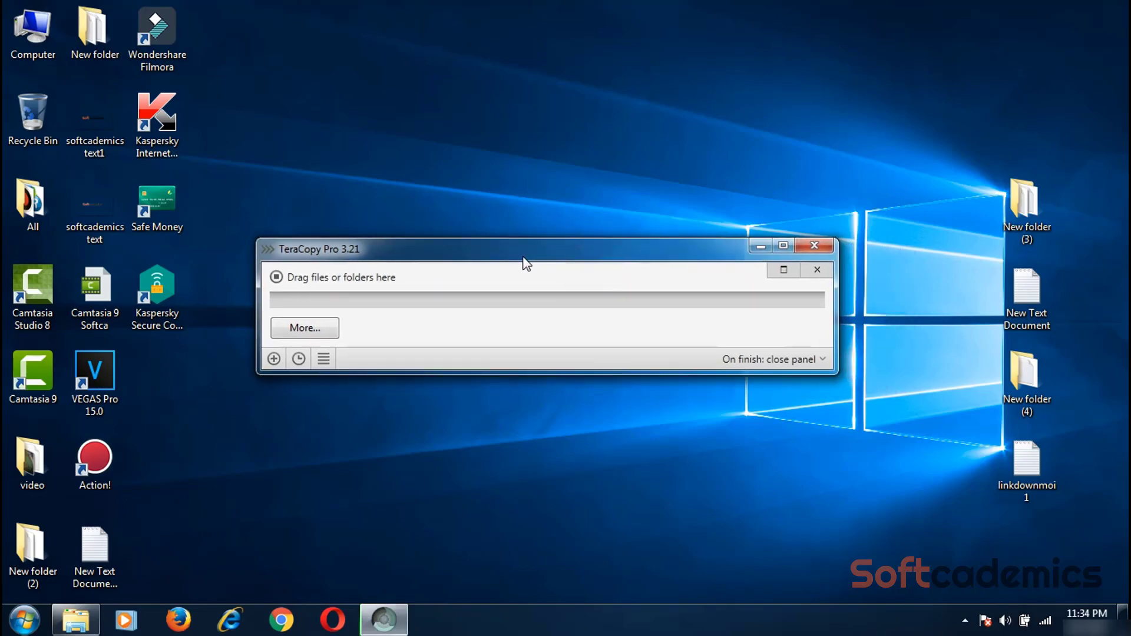
pyautogui.click(821, 247)
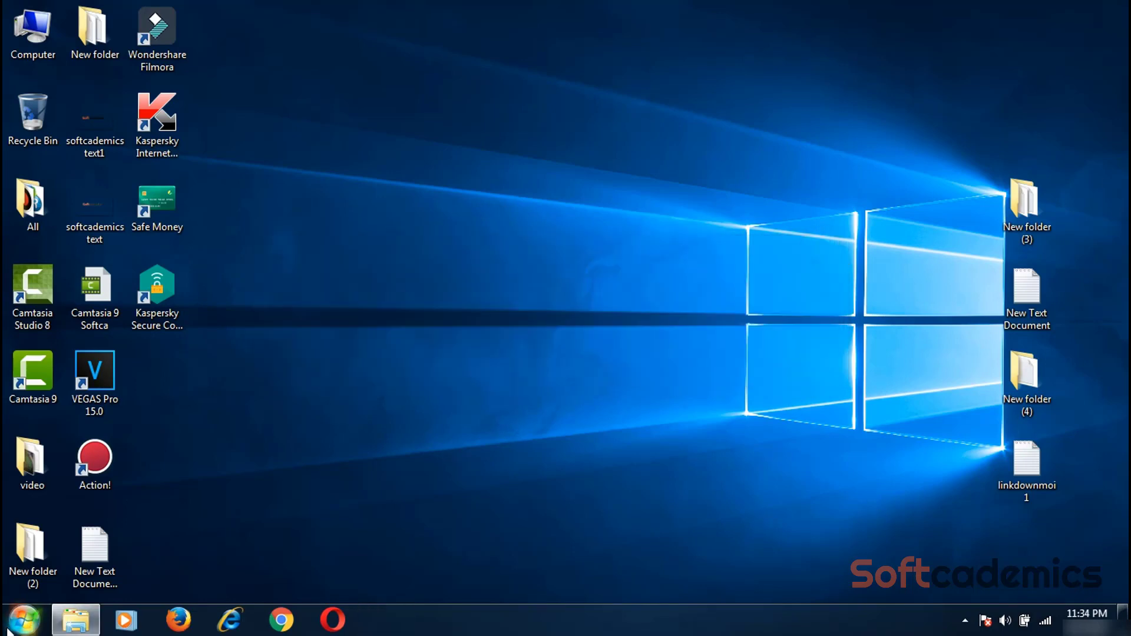
# Open New folder (7) on the Transcend (I:) drive and move its window aside to expose free desktop space
pyautogui.click(9, 630)
pyautogui.click(253, 222)
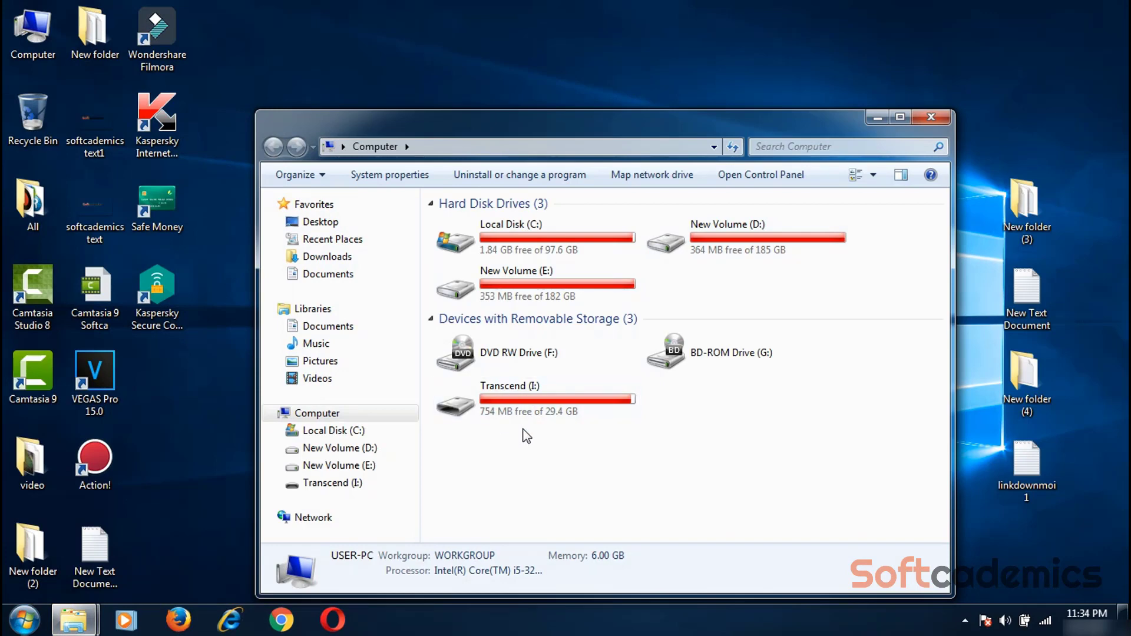
pyautogui.doubleClick(523, 408)
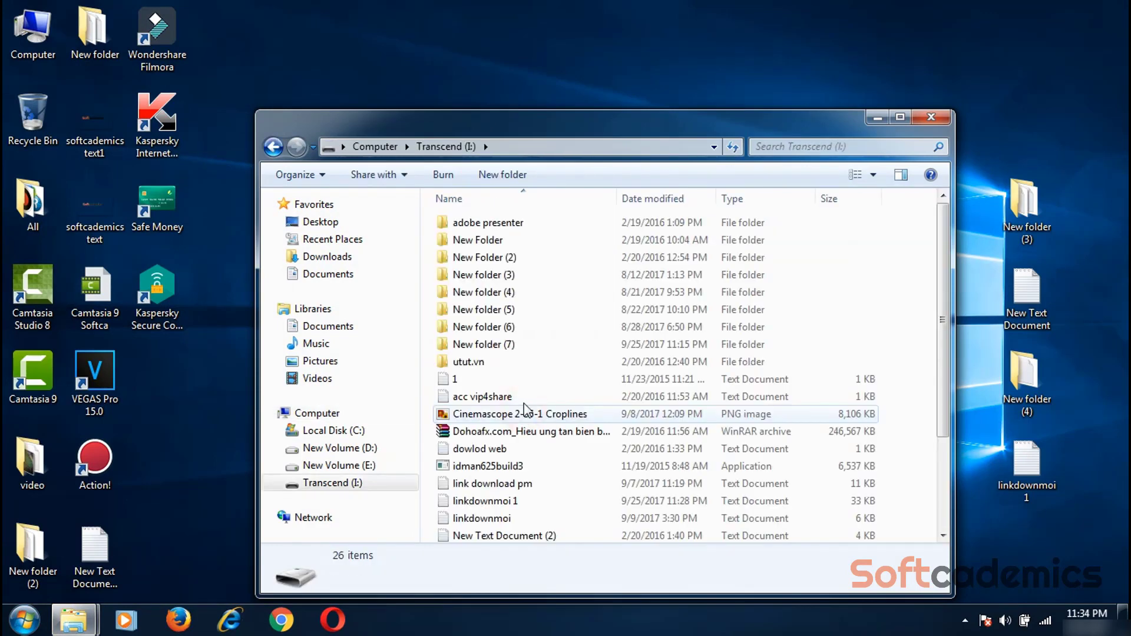
pyautogui.doubleClick(503, 346)
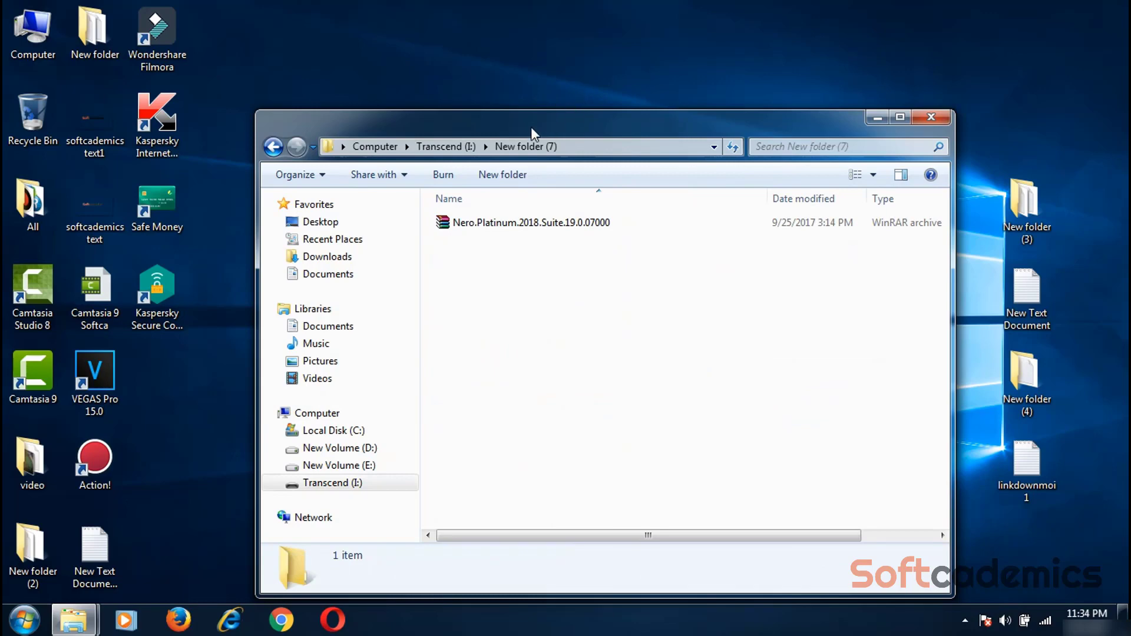
pyautogui.moveTo(532, 126); pyautogui.dragTo(406, 44)
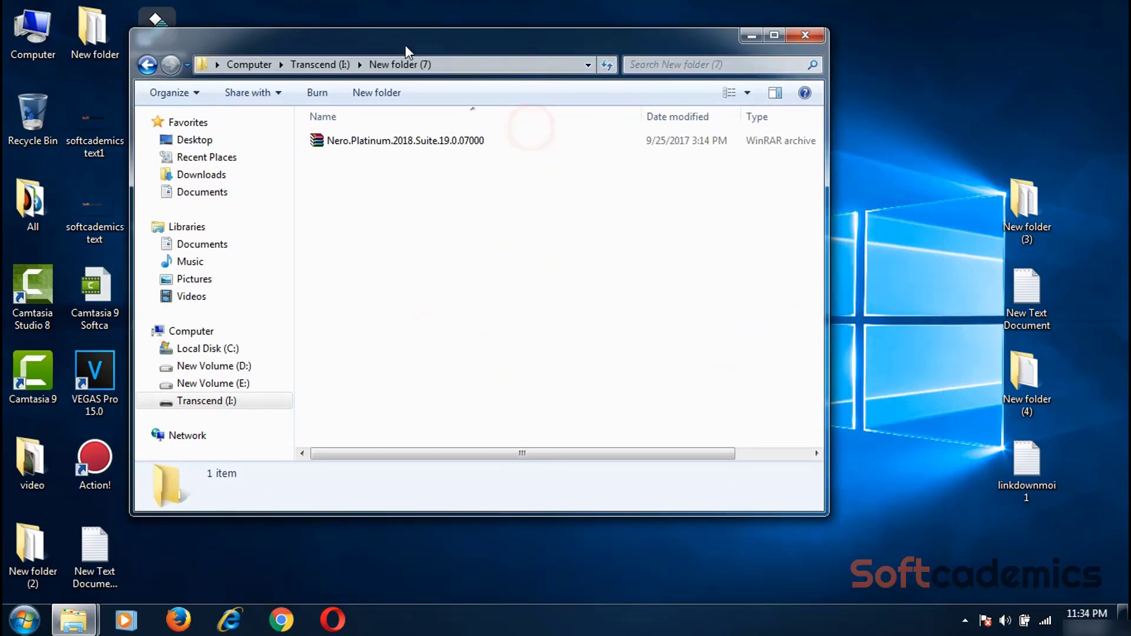
# Create a new folder on the desktop and place it beside the open Explorer window
pyautogui.rightClick(937, 235)
pyautogui.moveTo(973, 406)
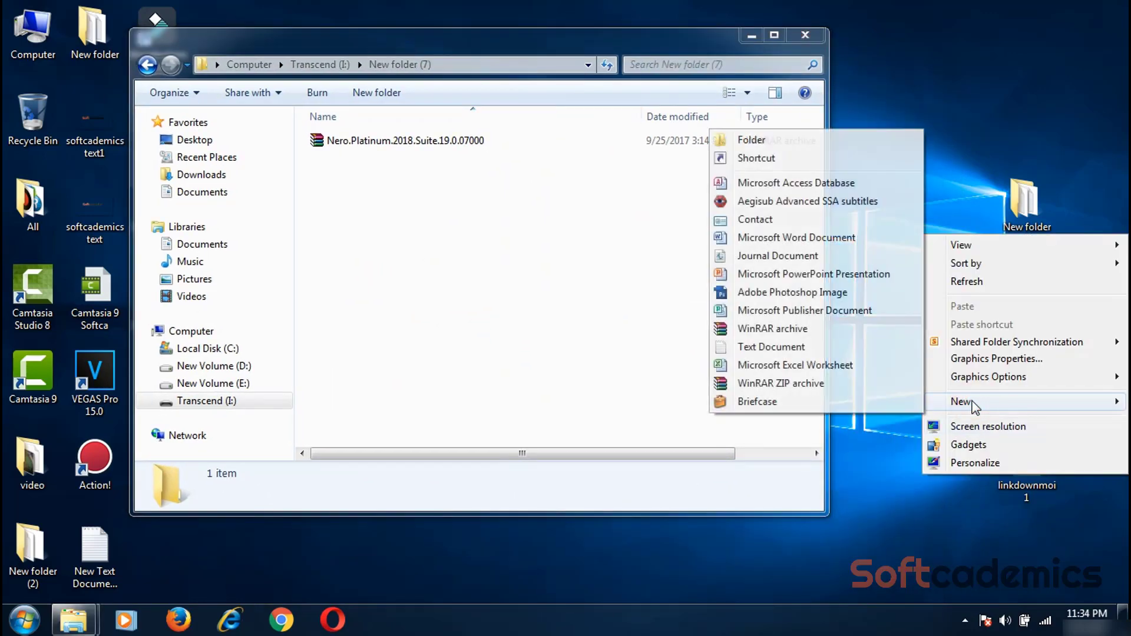
pyautogui.click(752, 139)
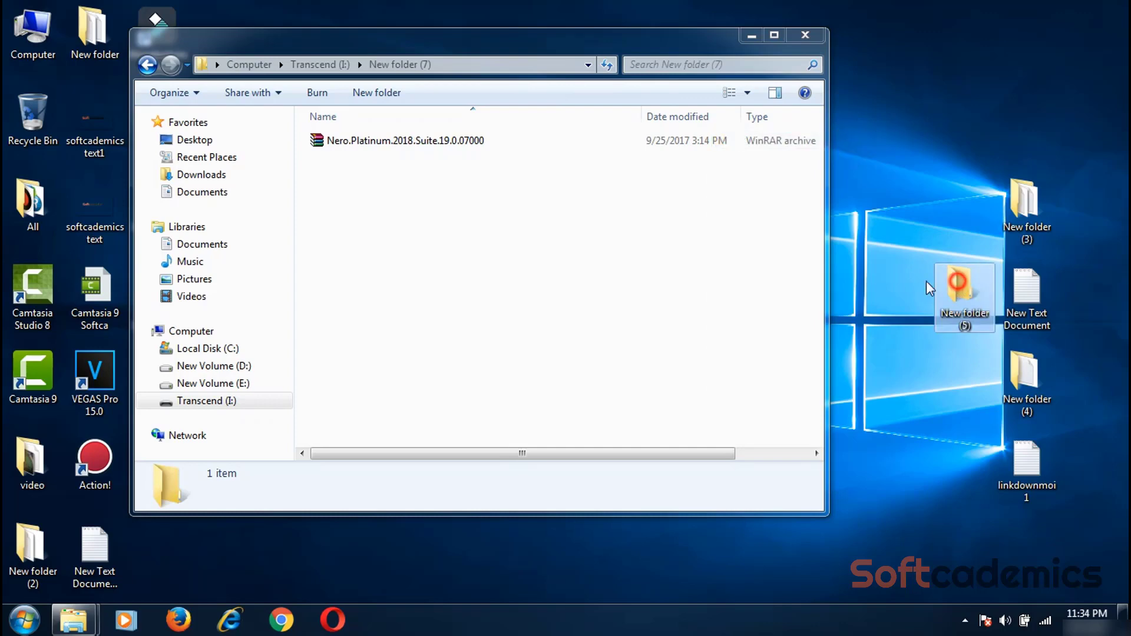
pyautogui.moveTo(930, 288); pyautogui.dragTo(920, 302)
# Move the Nero.Platinum.2018.Suite.19.0.07000 archive from New folder (7) into the desktop's New folder (5) with TeraCopy
pyautogui.click(446, 195)
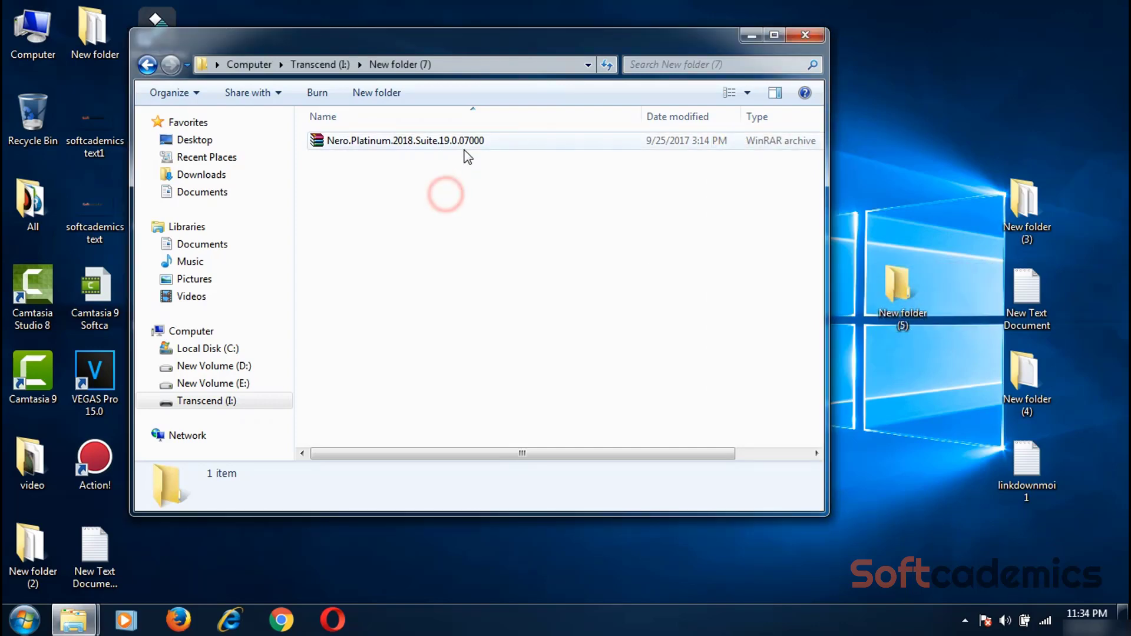
pyautogui.click(457, 140)
pyautogui.rightClick(458, 141)
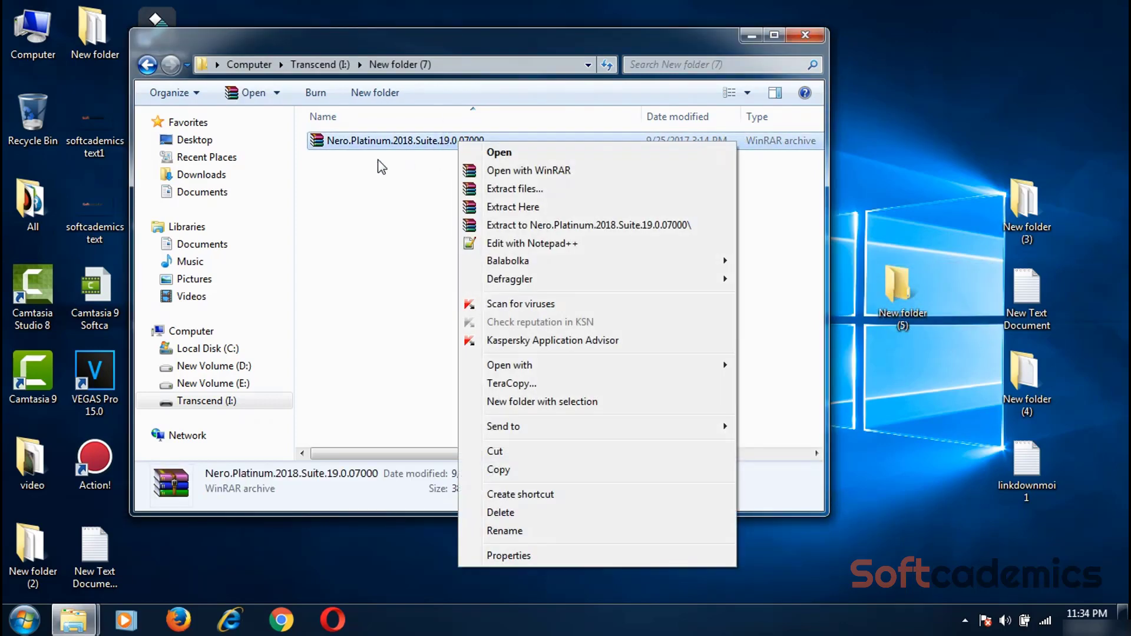
pyautogui.click(511, 451)
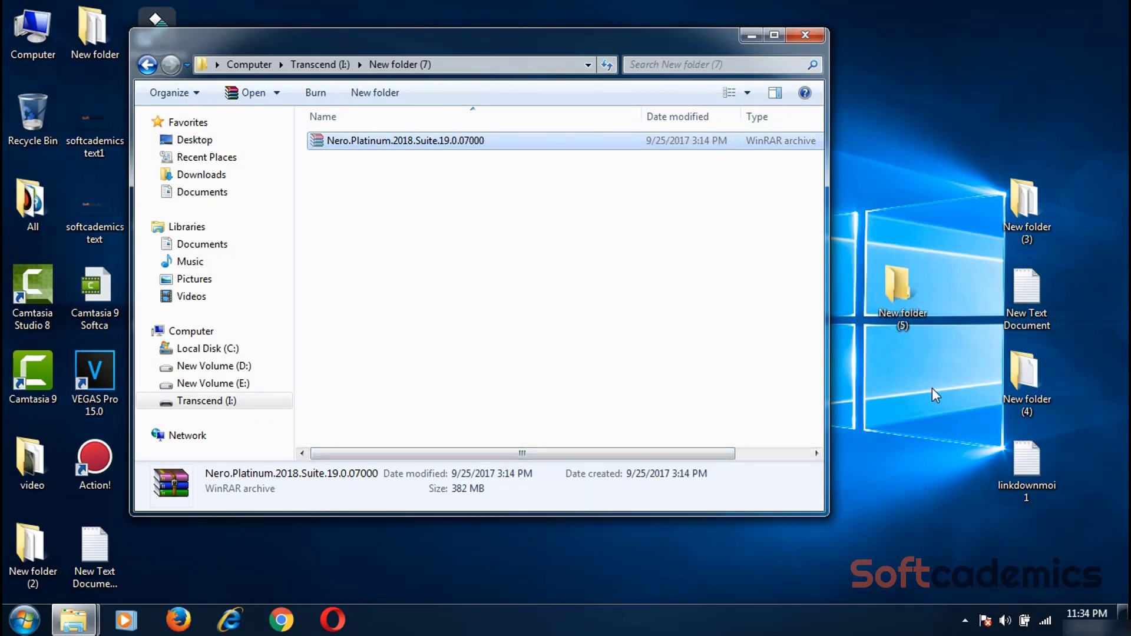
pyautogui.doubleClick(918, 301)
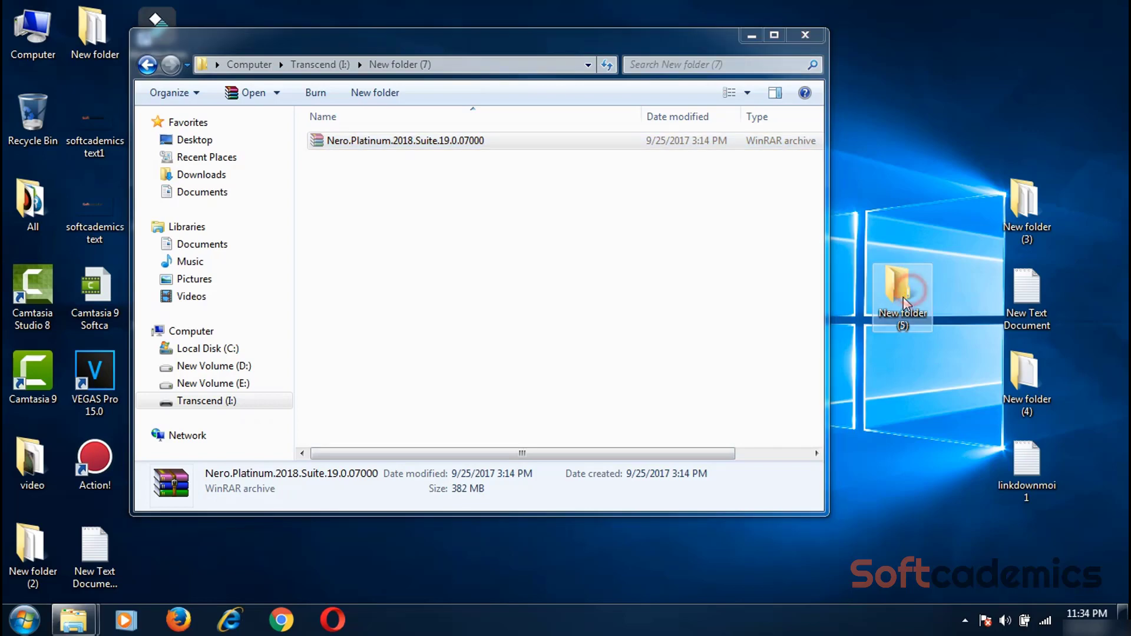
pyautogui.rightClick(576, 219)
pyautogui.click(617, 334)
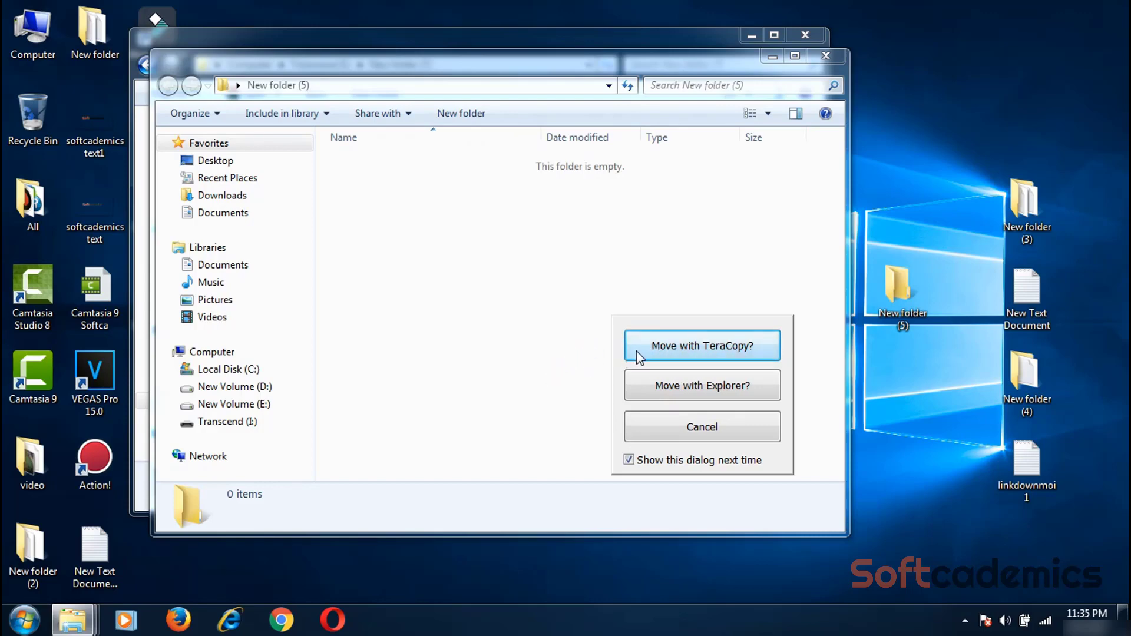
pyautogui.click(705, 348)
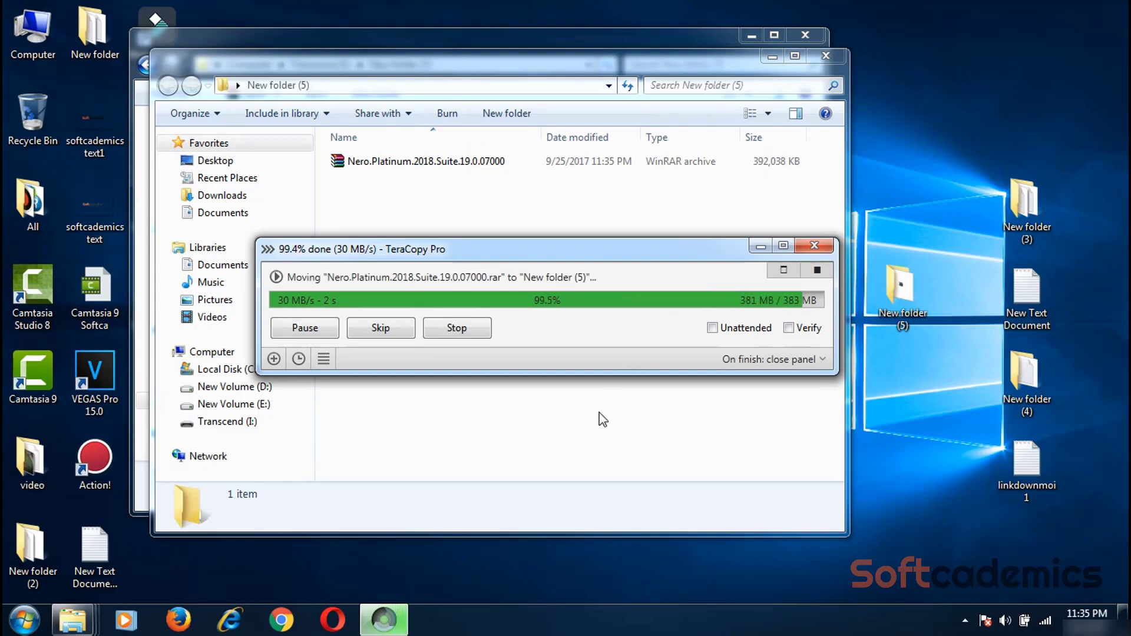
# Check the source New folder (7), close its window, and reposition the New folder (5) window
pyautogui.moveTo(506, 59); pyautogui.dragTo(604, 158)
pyautogui.click(662, 48)
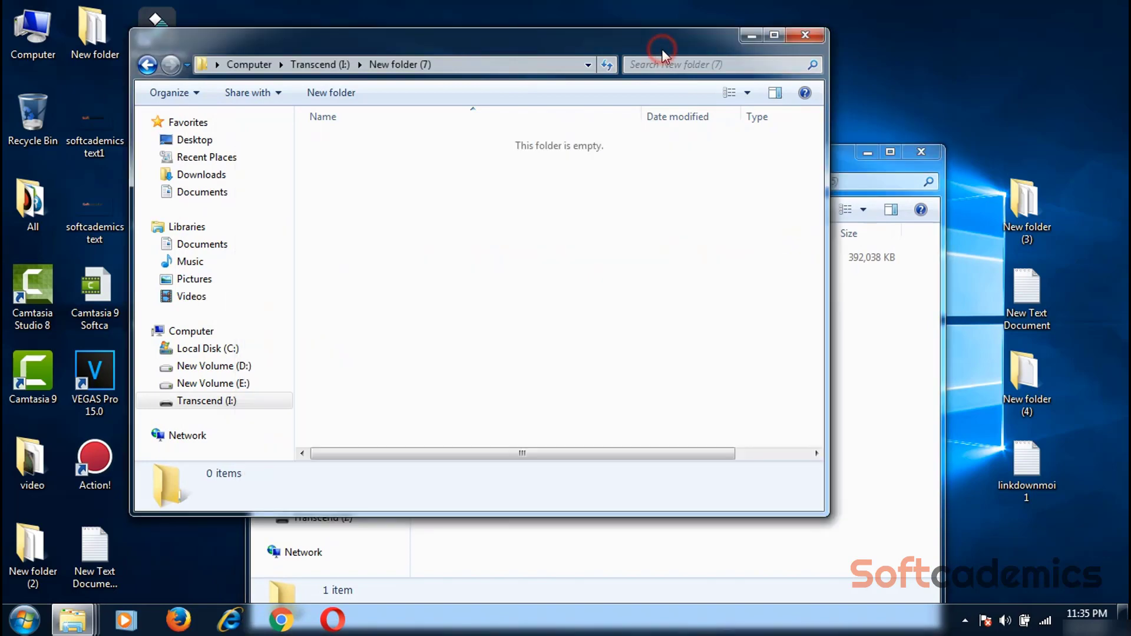
pyautogui.click(805, 35)
pyautogui.moveTo(664, 149); pyautogui.dragTo(729, 41)
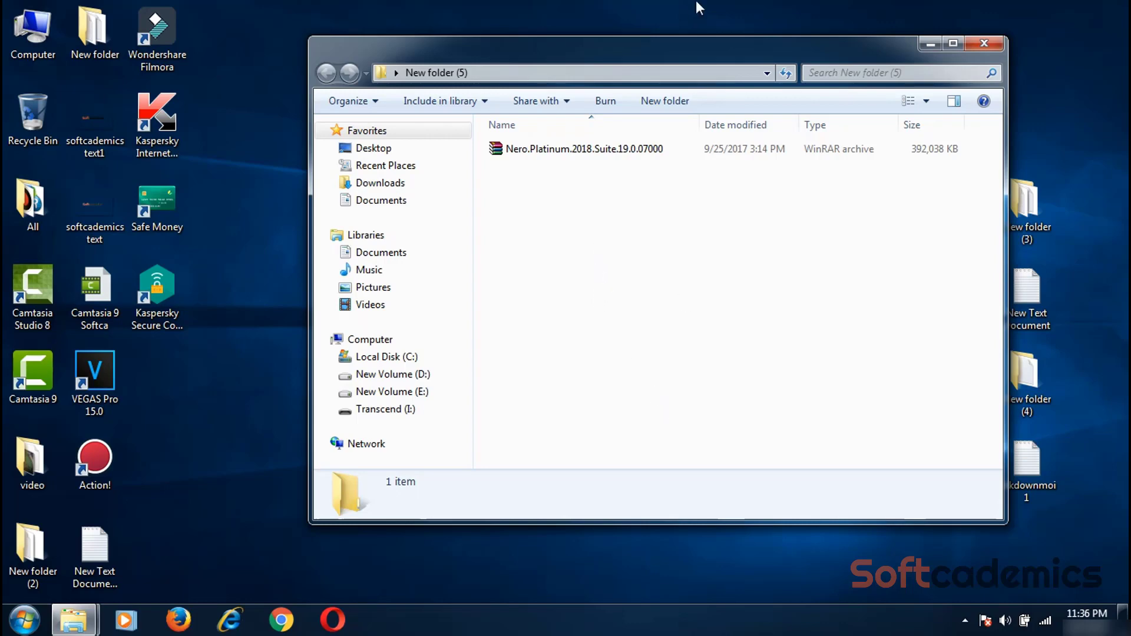
pyautogui.moveTo(665, 45); pyautogui.dragTo(625, 52)
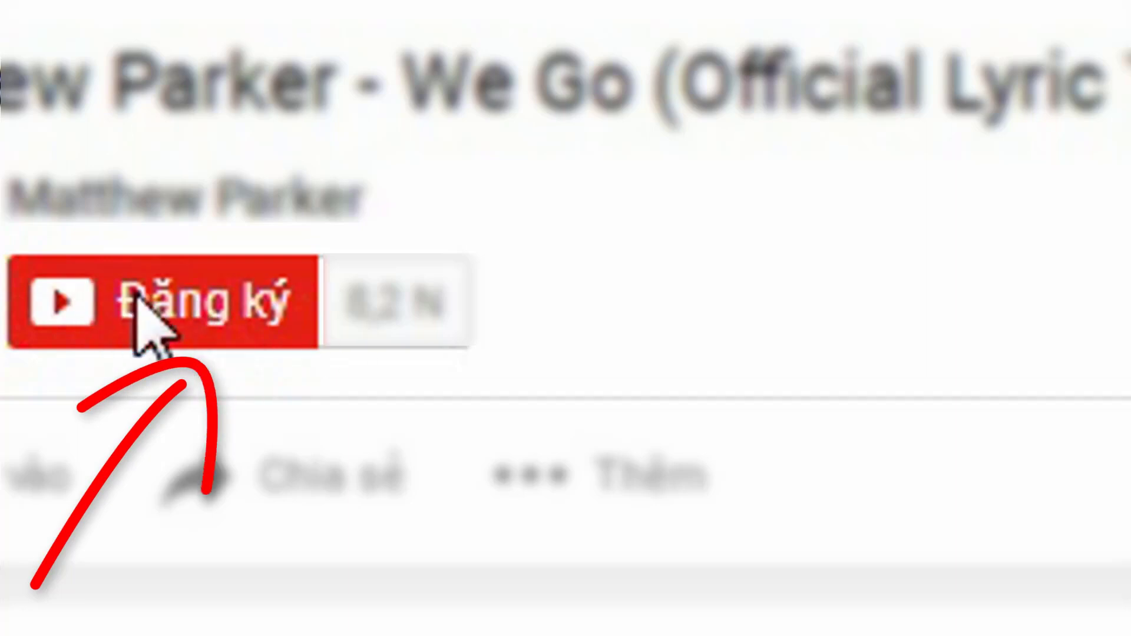
pyautogui.click(152, 309)
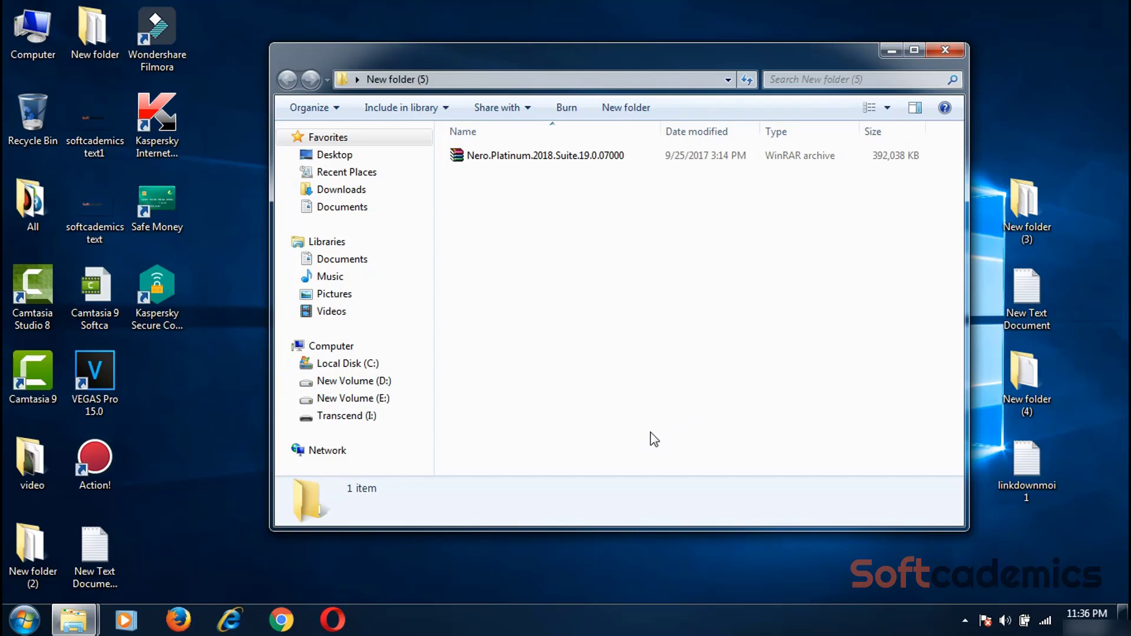
pyautogui.click(965, 621)
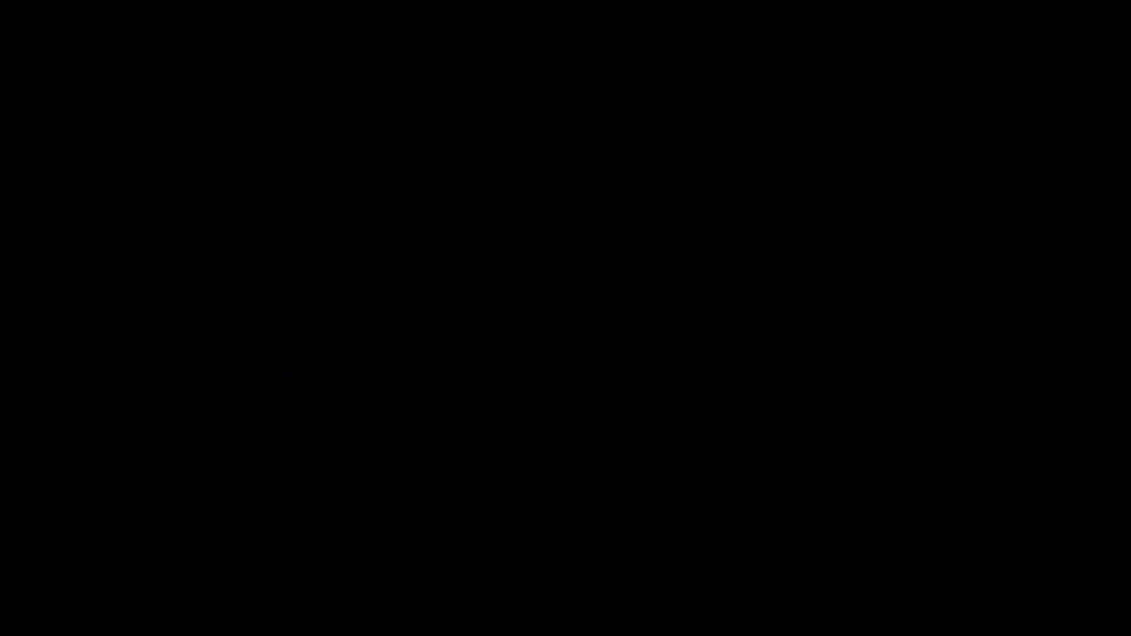